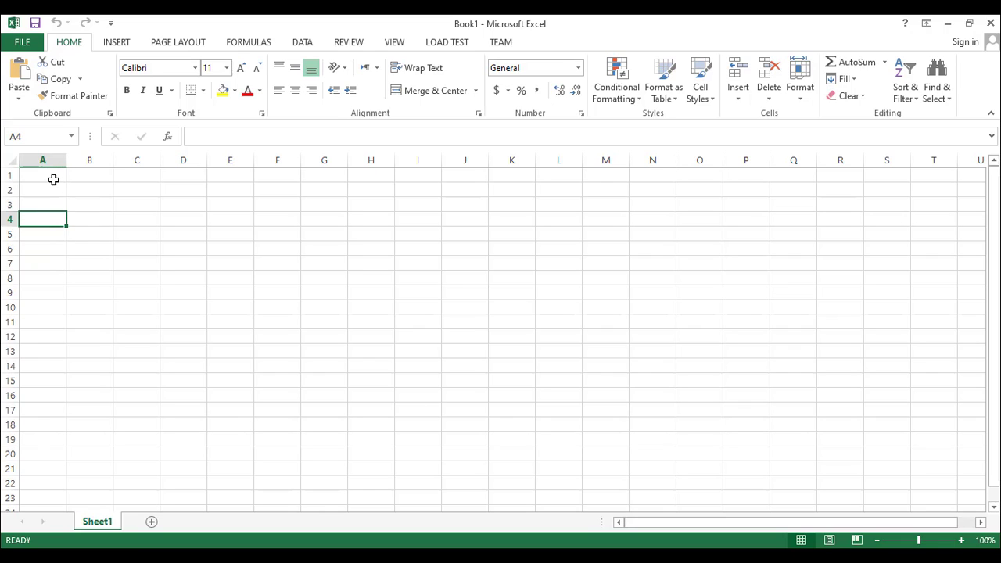
pyautogui.click(53, 180)
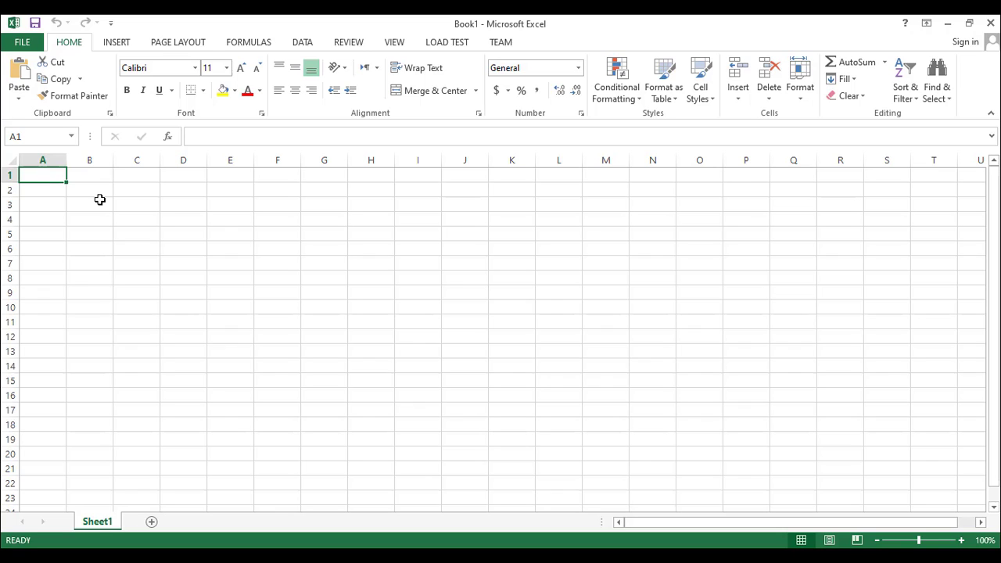
pyautogui.press('Right')
pyautogui.press('Down')
pyautogui.press('Down')
pyautogui.press('Down')
pyautogui.press('Left')
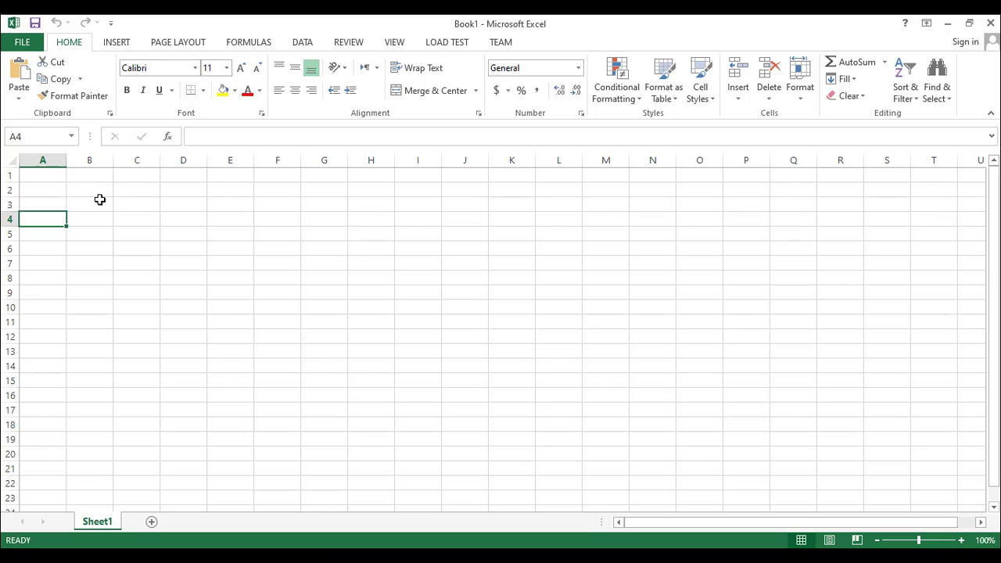
pyautogui.press('Up')
pyautogui.press('Right')
pyautogui.press('Right')
pyautogui.press('Right')
pyautogui.press('Left')
pyautogui.press('Left')
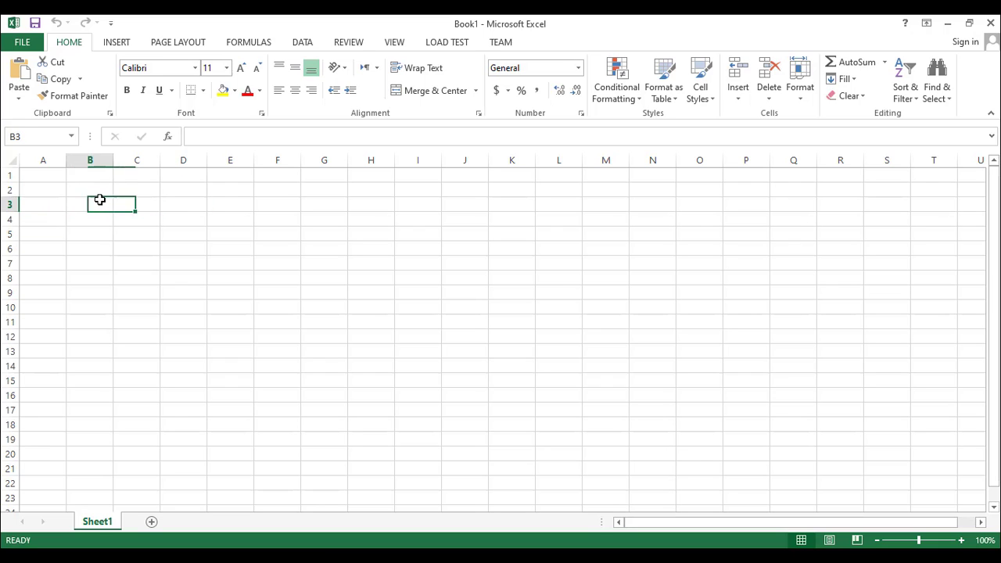
pyautogui.press('Left')
pyautogui.press('Up')
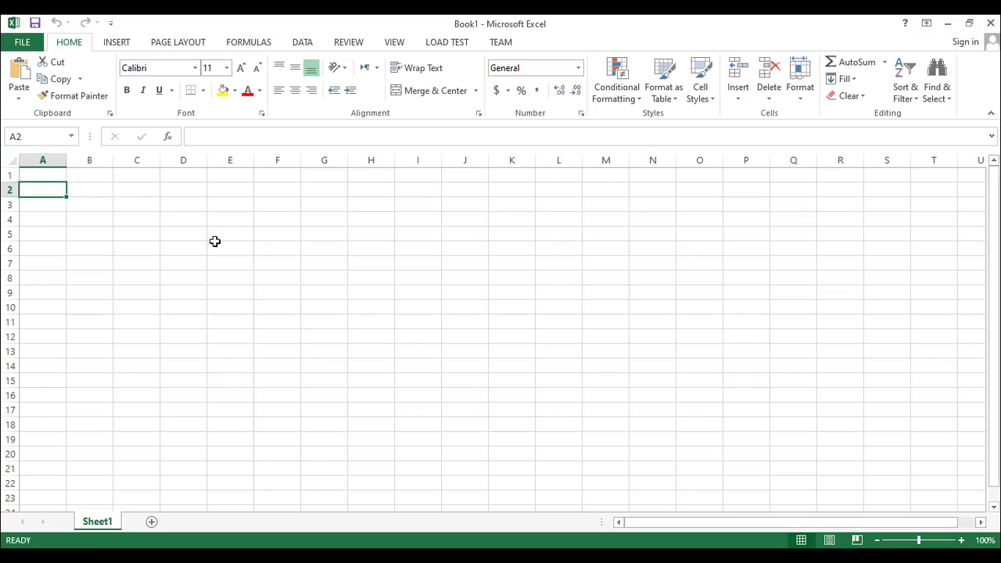
# Step: Enter the test text "sdfdsf" in cell C5 and erase it again
pyautogui.click(135, 230)
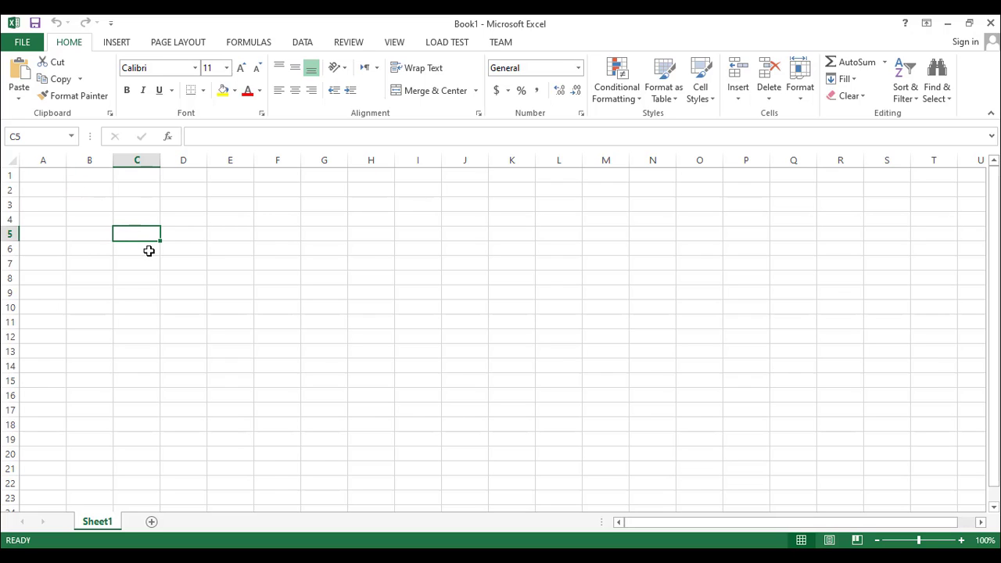
pyautogui.write('sdfdsf')
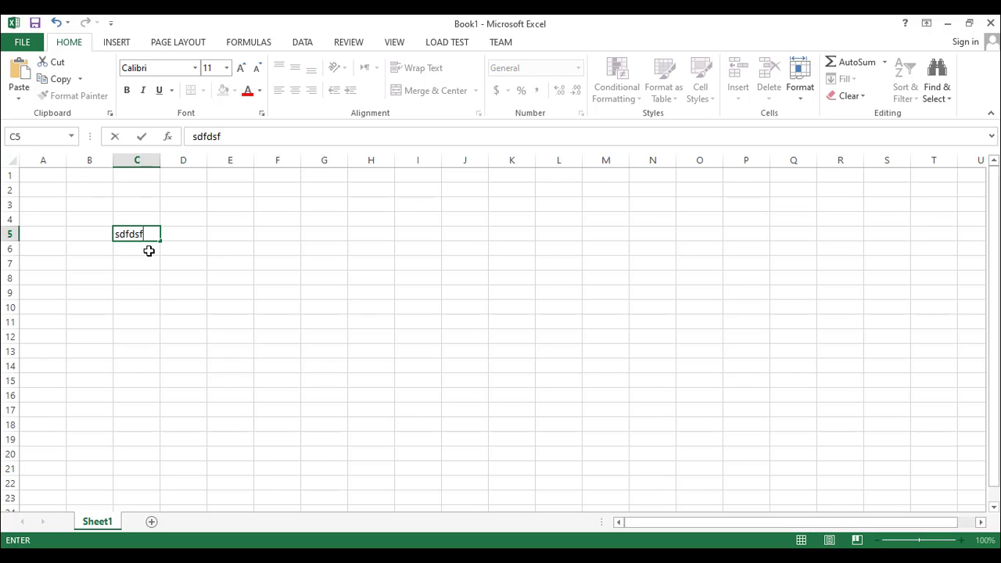
pyautogui.press('BackSpace')
pyautogui.press('BackSpace')
pyautogui.press('BackSpace')
pyautogui.press('BackSpace')
pyautogui.press('BackSpace')
pyautogui.press('BackSpace')
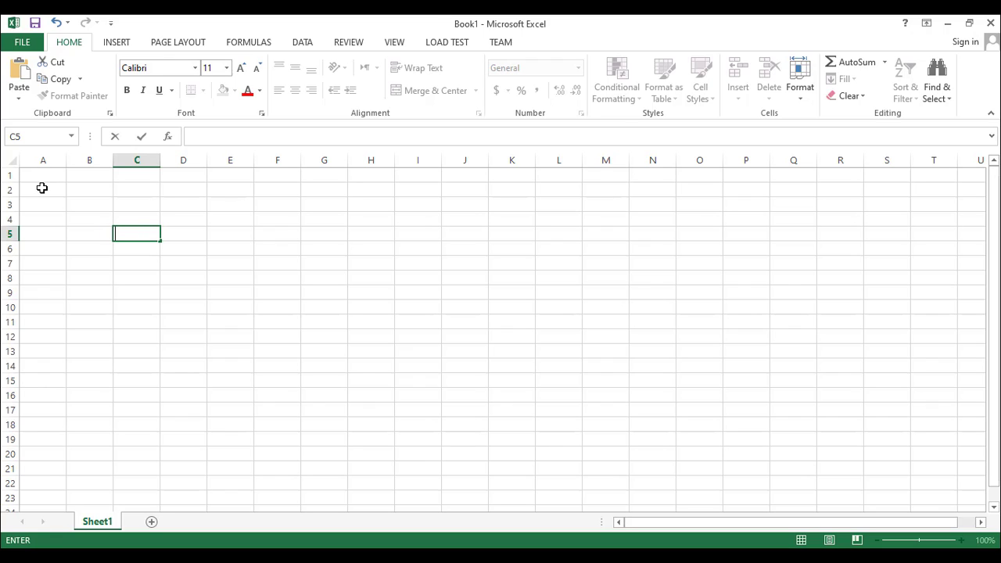
# Step: Enter the column headers "Sr #", "Name" and "Contact" in cells A1 to C1
pyautogui.click(44, 176)
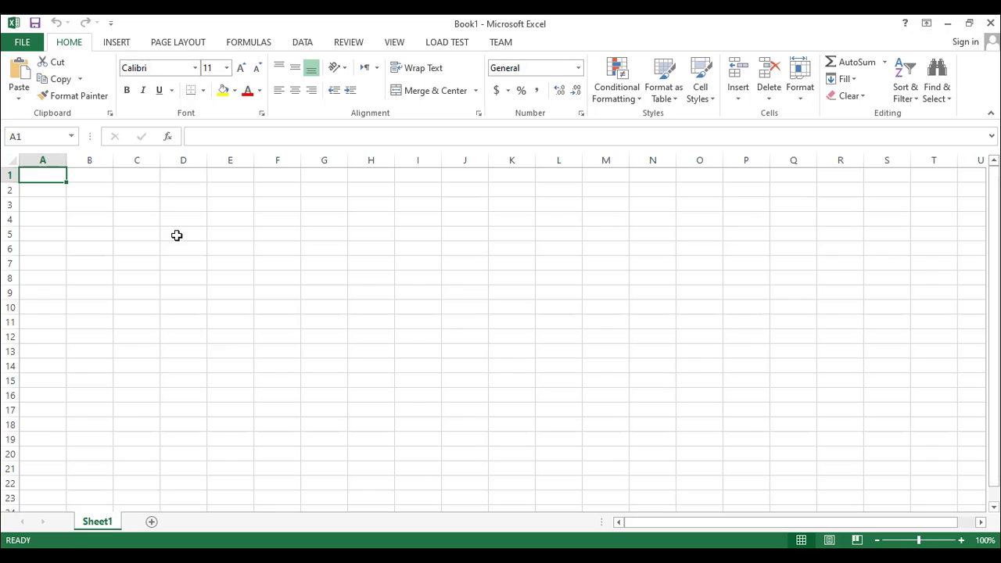
pyautogui.write('Sr')
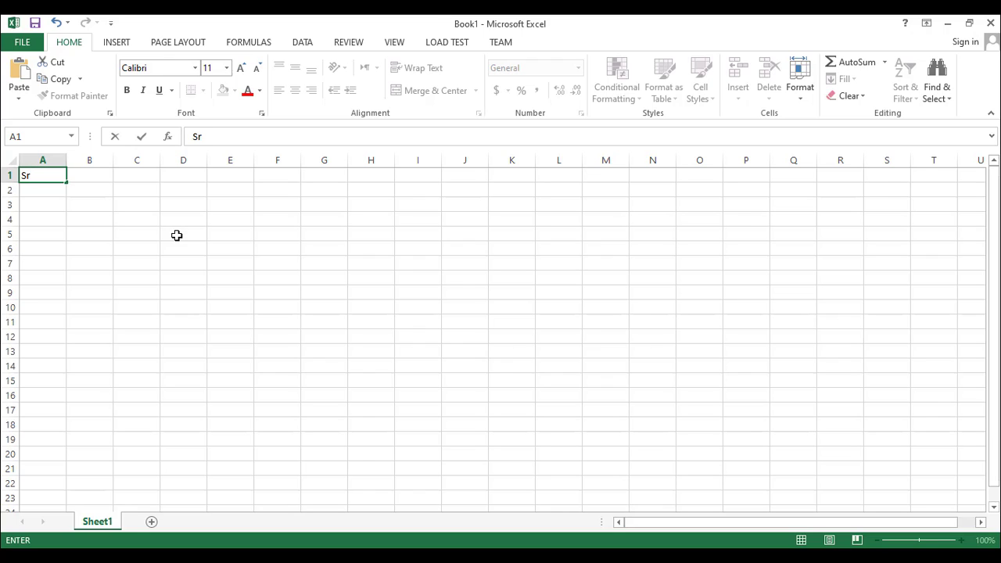
pyautogui.write(' #')
pyautogui.press('Tab')
pyautogui.write('Nam')
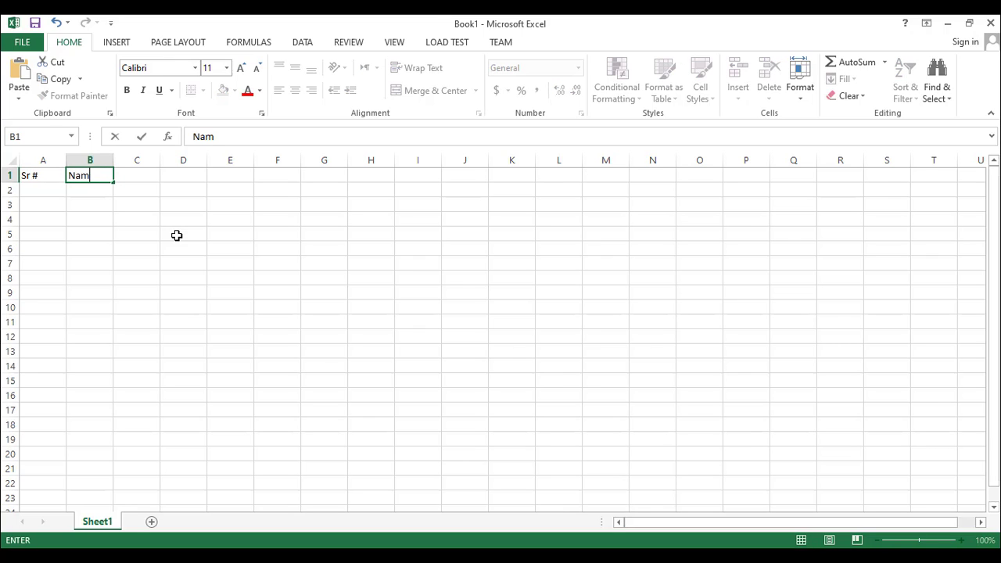
pyautogui.write('e')
pyautogui.press('Tab')
pyautogui.write('Co')
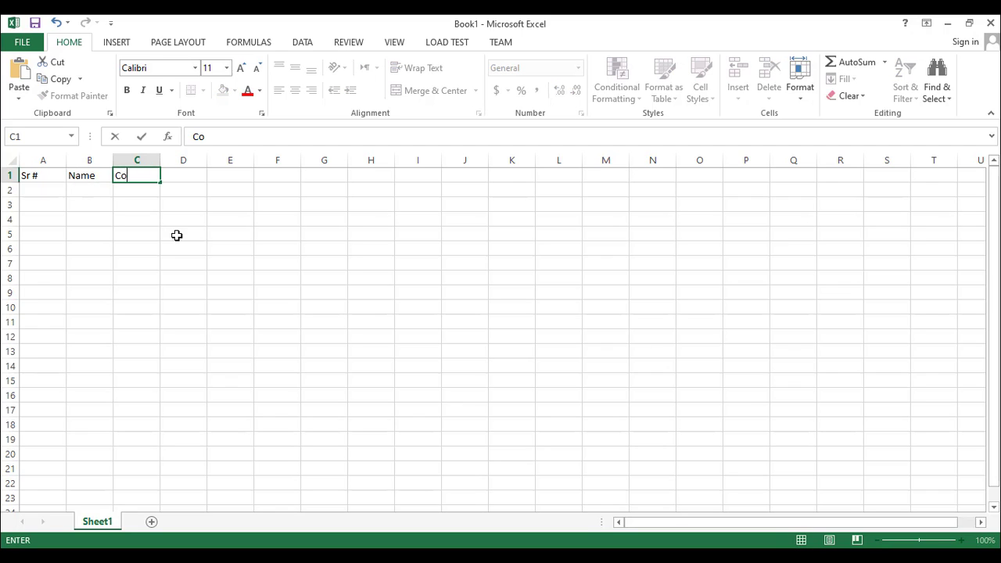
pyautogui.write('ntact')
pyautogui.press('Return')
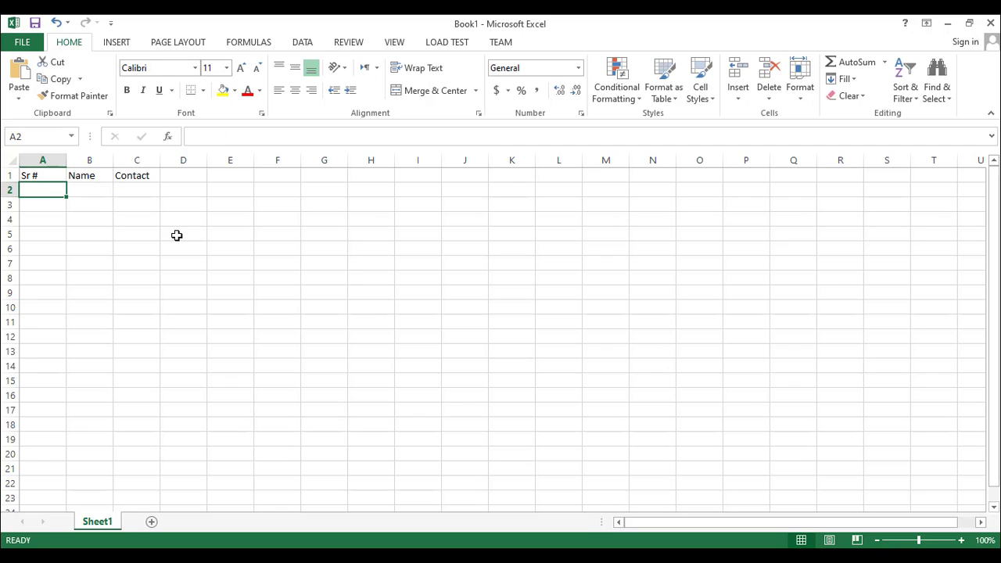
# Step: Enter the serial numbers 1 to 5 under "Sr #" in cells A2 to A6
pyautogui.write('1')
pyautogui.press('Return')
pyautogui.write('2')
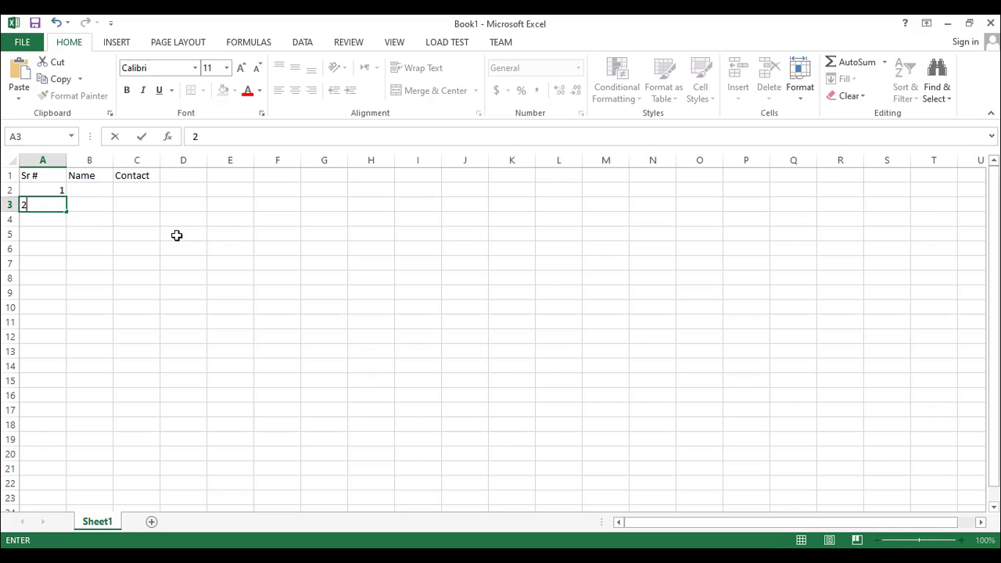
pyautogui.press('Return')
pyautogui.write('3')
pyautogui.press('Return')
pyautogui.write('4')
pyautogui.press('Return')
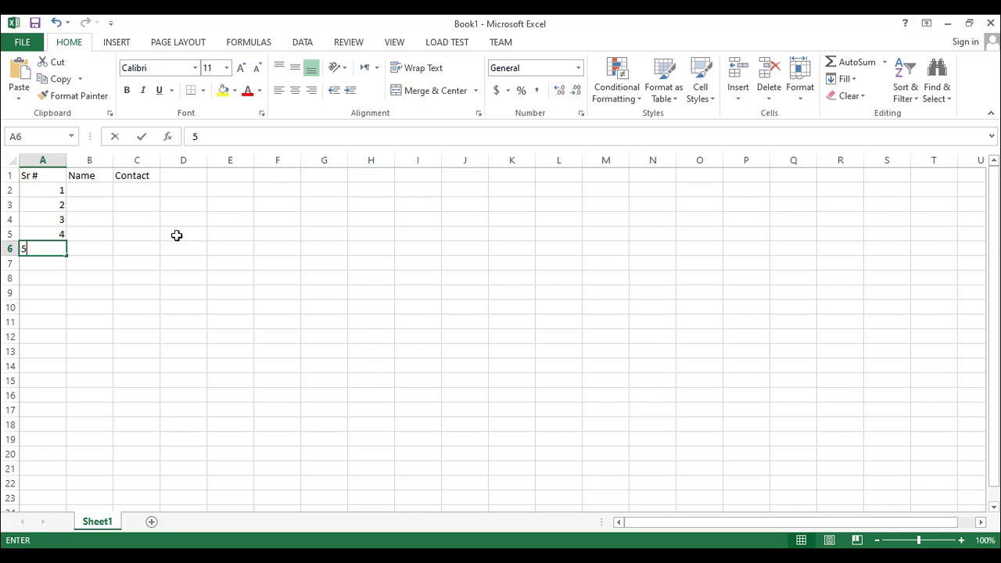
pyautogui.write('5')
pyautogui.press('Up')
# Step: Fill the Name column with five people's first names in cells B2 to B6
pyautogui.press('Up')
pyautogui.press('Up')
pyautogui.press('Up')
pyautogui.press('Right')
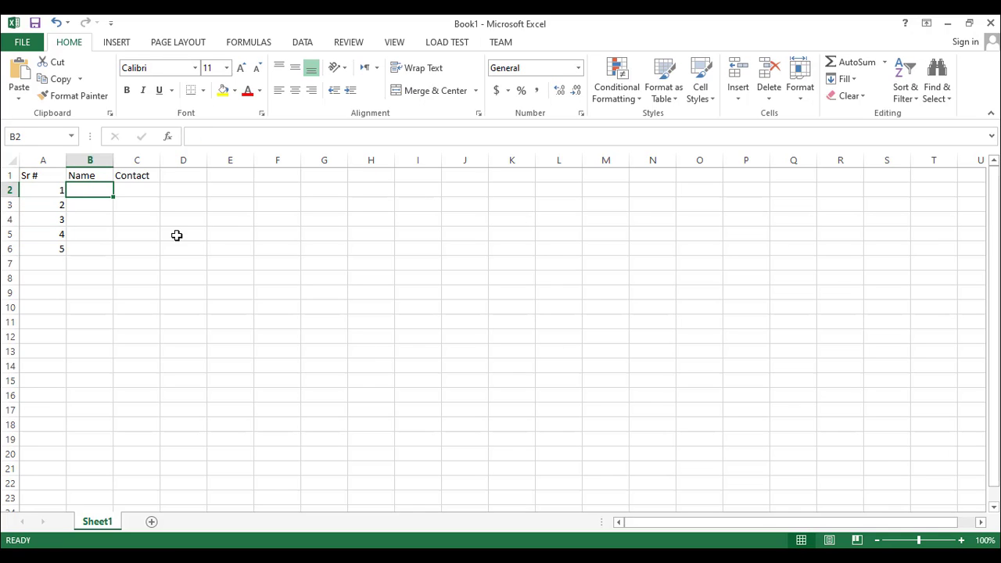
pyautogui.write('ali')
pyautogui.press('Return')
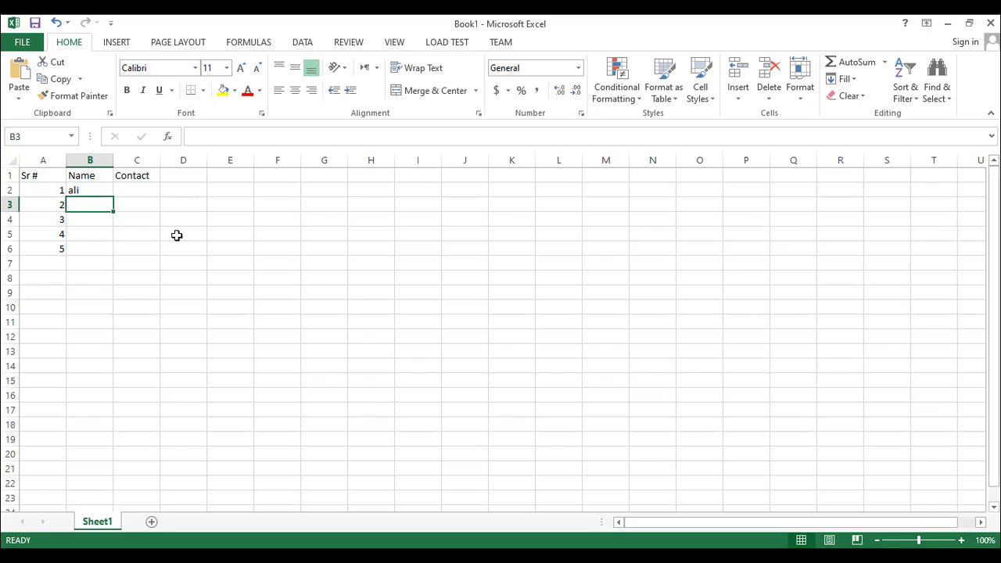
pyautogui.write('ahmad')
pyautogui.press('Return')
pyautogui.write('na')
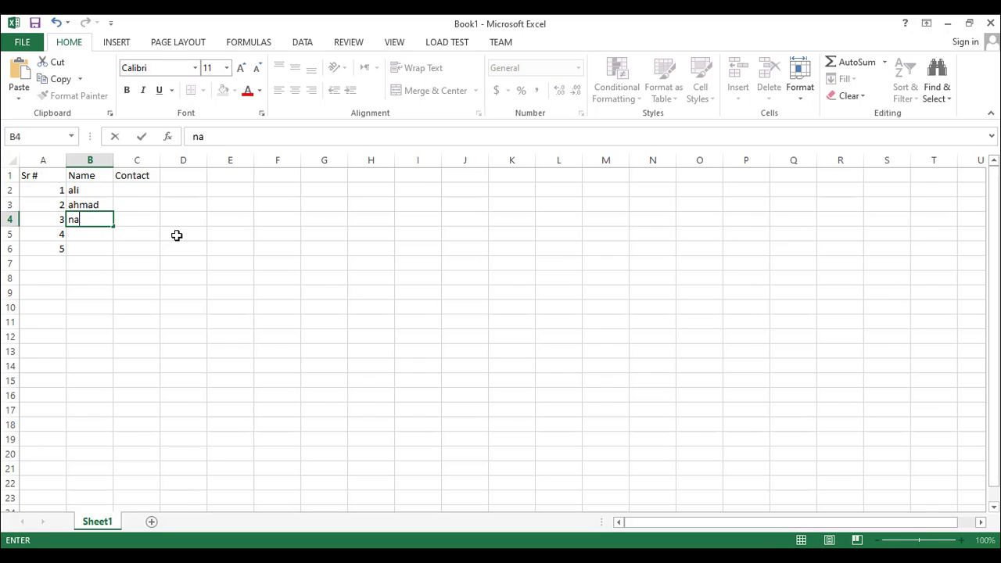
pyautogui.write('sir')
pyautogui.press('Return')
pyautogui.write('kamran')
pyautogui.press('Return')
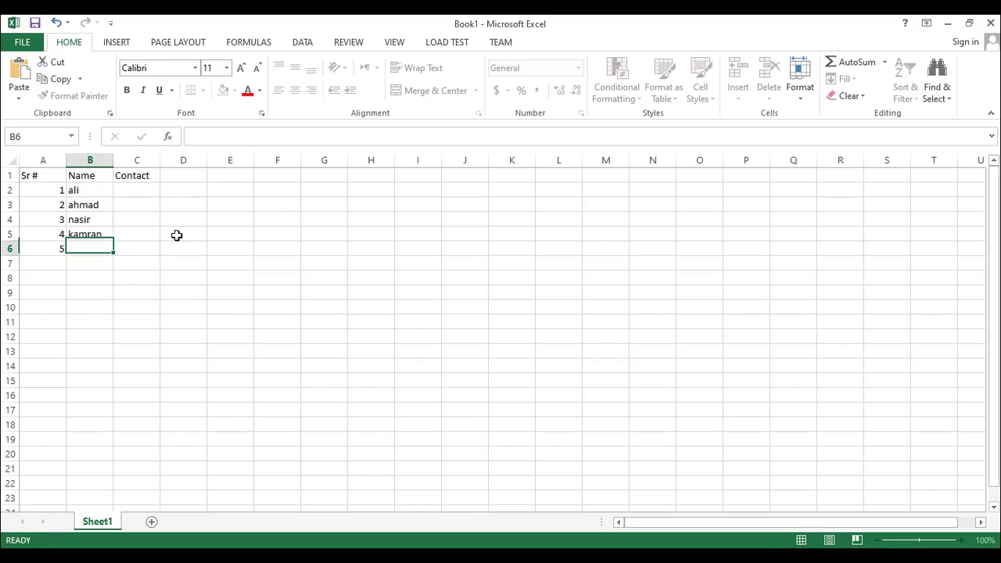
pyautogui.write('shahzad')
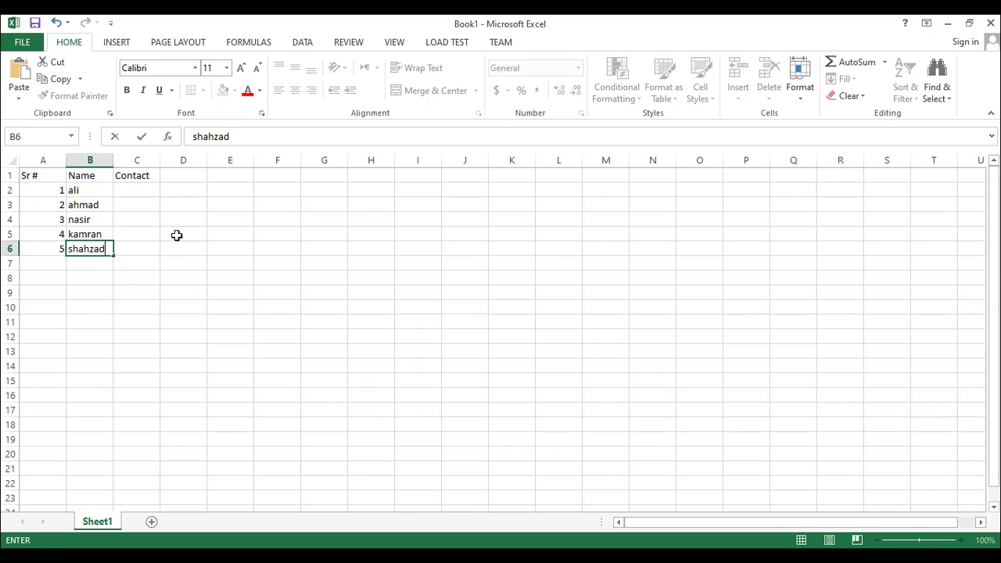
pyautogui.press('Up')
# Step: Enter the first person's contact number in cell C2 of the Contact column
pyautogui.press('Up')
pyautogui.press('Up')
pyautogui.press('Up')
pyautogui.press('Right')
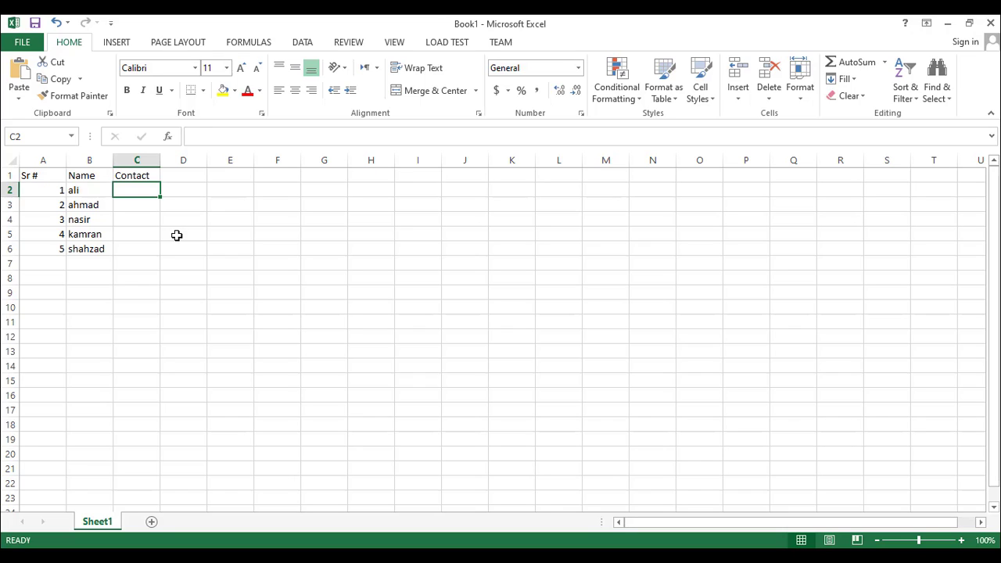
pyautogui.write('0300')
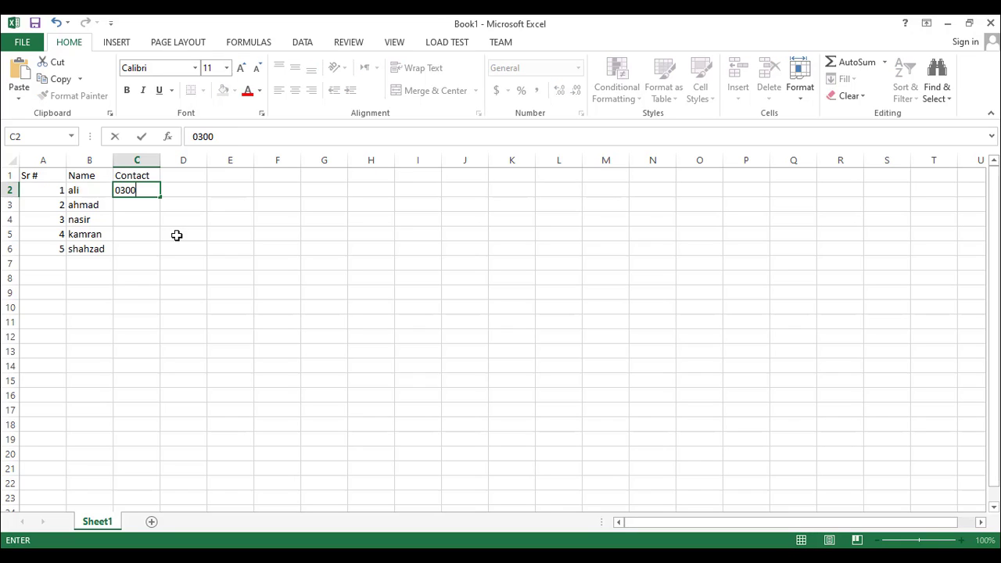
pyautogui.write('234')
pyautogui.press('Return')
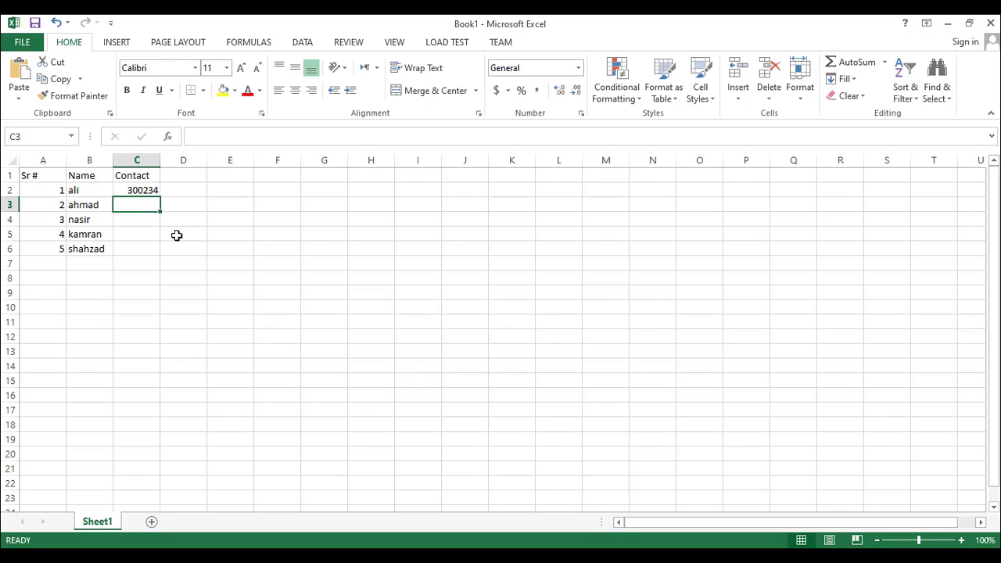
pyautogui.press('Right')
pyautogui.press('Right')
pyautogui.press('Right')
pyautogui.press('Right')
pyautogui.press('Right')
pyautogui.press('Right')
pyautogui.press('Right')
pyautogui.press('Right')
pyautogui.press('Right')
pyautogui.press('Right')
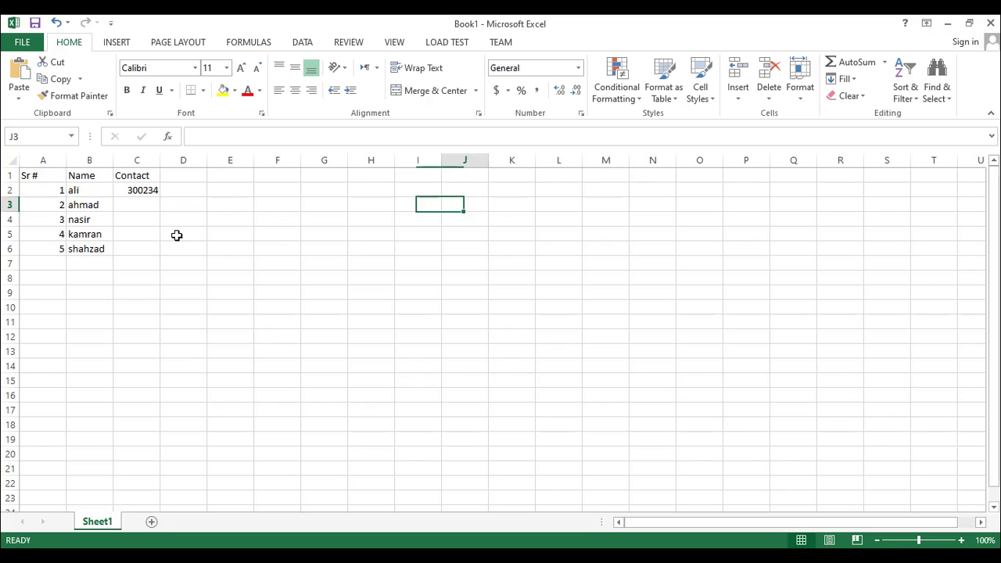
pyautogui.press('Left')
pyautogui.press('Left')
pyautogui.press('Left')
pyautogui.press('Left')
pyautogui.press('Left')
pyautogui.press('Left')
pyautogui.press('Left')
pyautogui.press('Left')
pyautogui.press('Left')
pyautogui.press('Left')
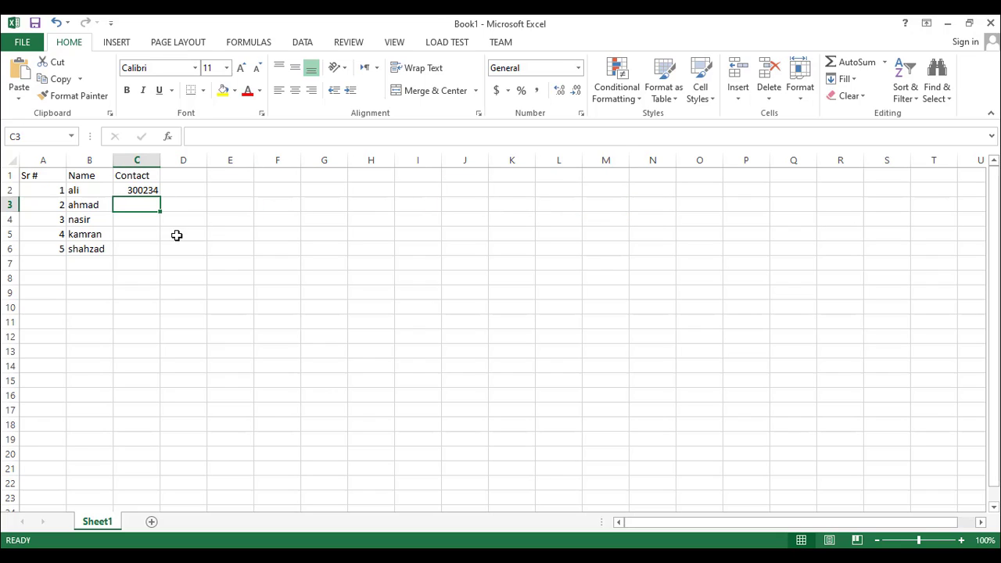
# Step: Enter the contact numbers of the remaining four people in cells C3 to C6
pyautogui.write('23213')
pyautogui.press('Return')
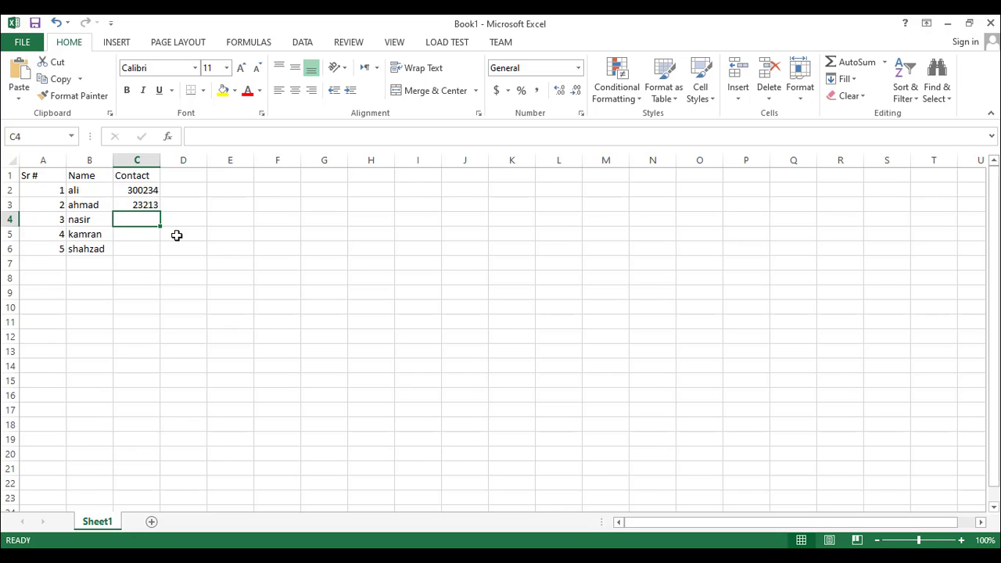
pyautogui.write('32423')
pyautogui.press('Return')
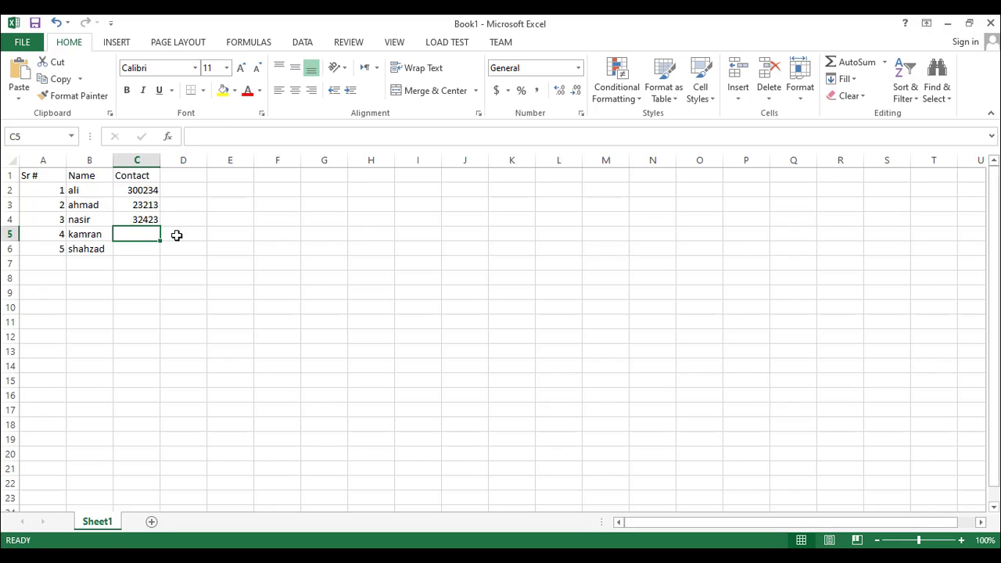
pyautogui.write('32432')
pyautogui.press('Return')
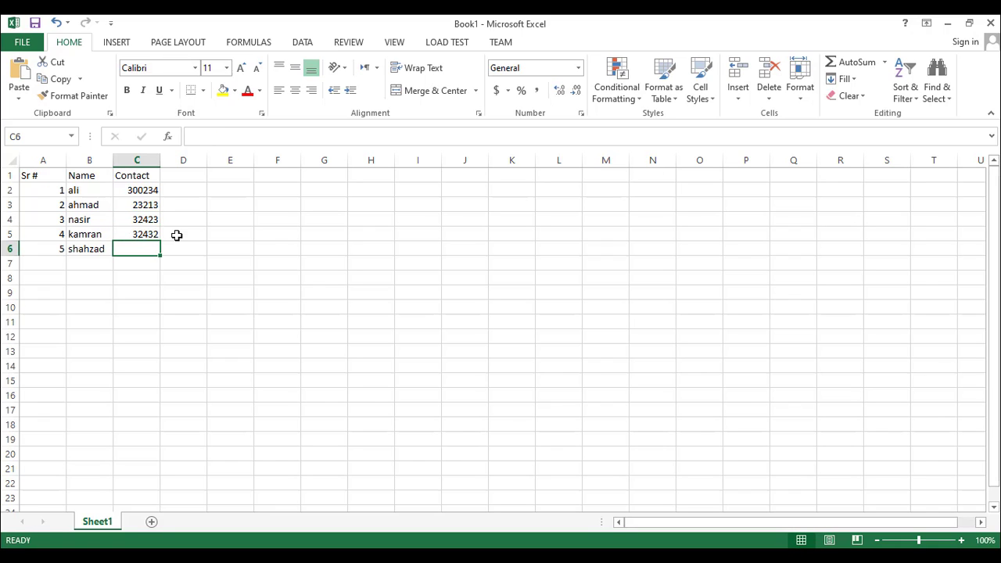
pyautogui.write('34534')
pyautogui.press('Up')
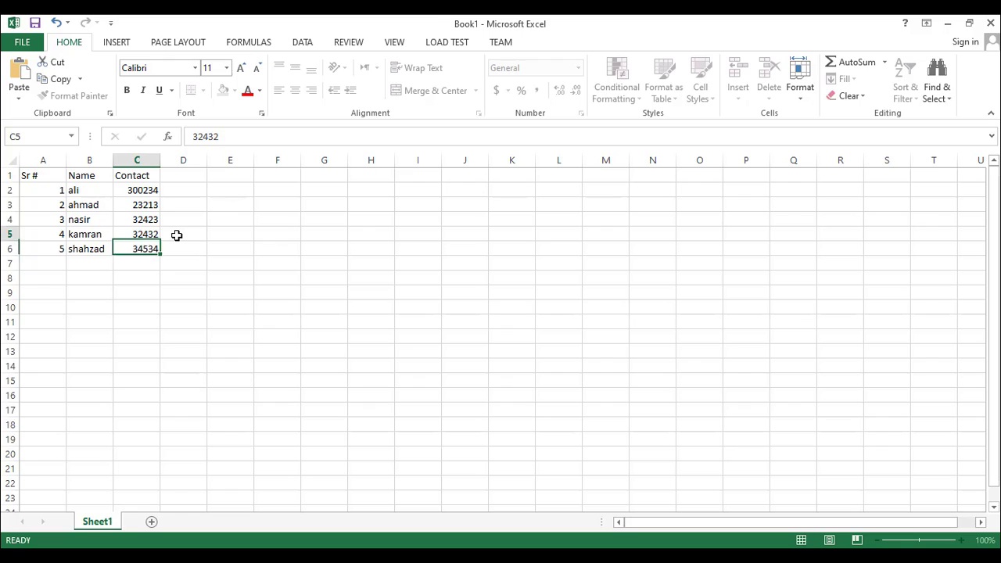
# Step: Select the whole table from the "Sr #" header in A1 through cell C7
pyautogui.press('Up')
pyautogui.press('Up')
pyautogui.press('Up')
pyautogui.press('Up')
pyautogui.press('Left')
pyautogui.press('Left')
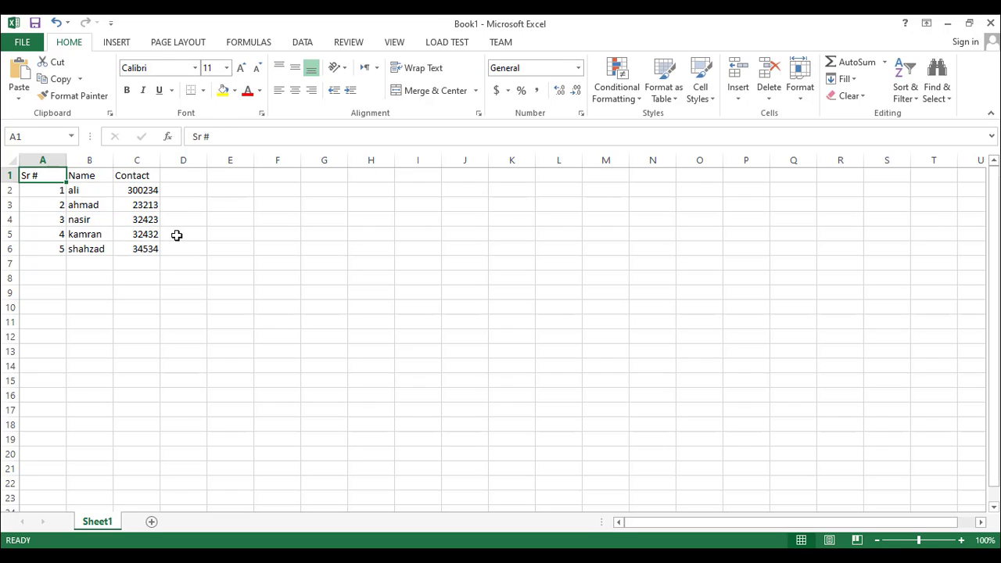
pyautogui.hotkey('shift', 'Right')
pyautogui.hotkey('shift', 'Right')
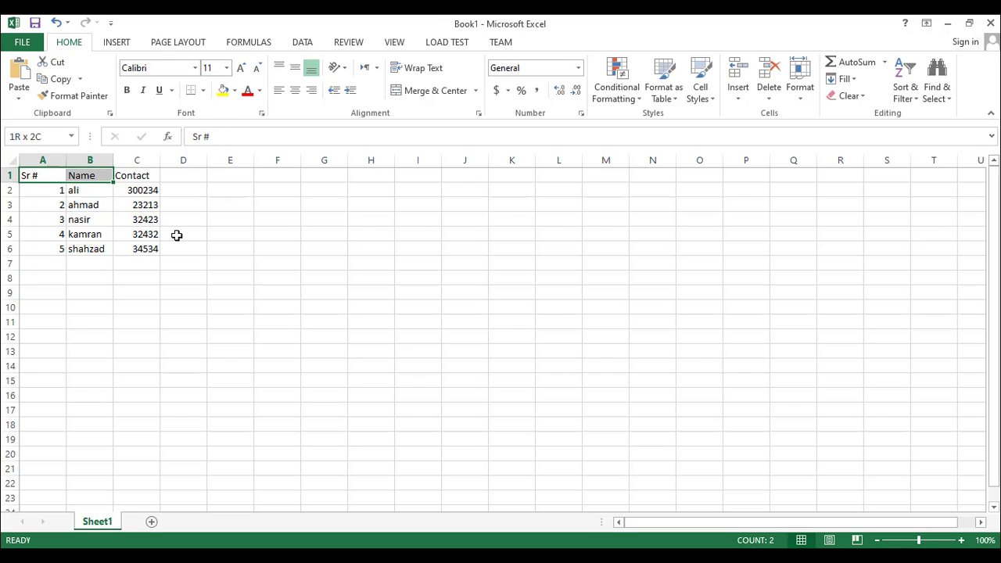
pyautogui.hotkey('shift', 'Down')
pyautogui.hotkey('shift', 'Down')
pyautogui.hotkey('shift', 'Down')
pyautogui.hotkey('shift', 'Down')
pyautogui.hotkey('shift', 'Down')
pyautogui.hotkey('shift', 'Down')
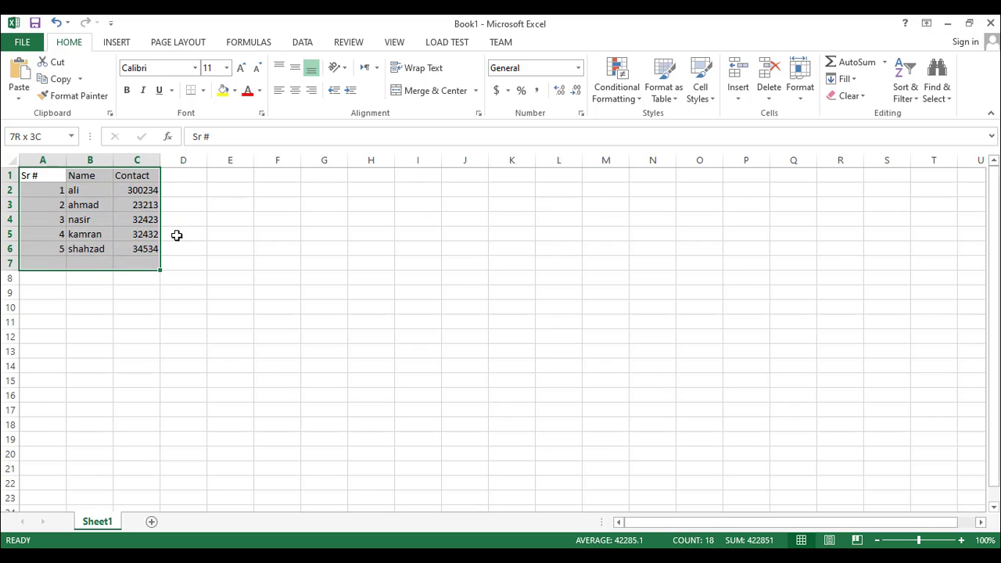
# Step: Shrink the table selection to the header row, cells A1 to C1
pyautogui.hotkey('shift', 'Up')
pyautogui.hotkey('shift', 'Up')
pyautogui.hotkey('shift', 'Up')
pyautogui.hotkey('shift', 'Up')
pyautogui.hotkey('shift', 'Up')
pyautogui.hotkey('shift', 'Up')
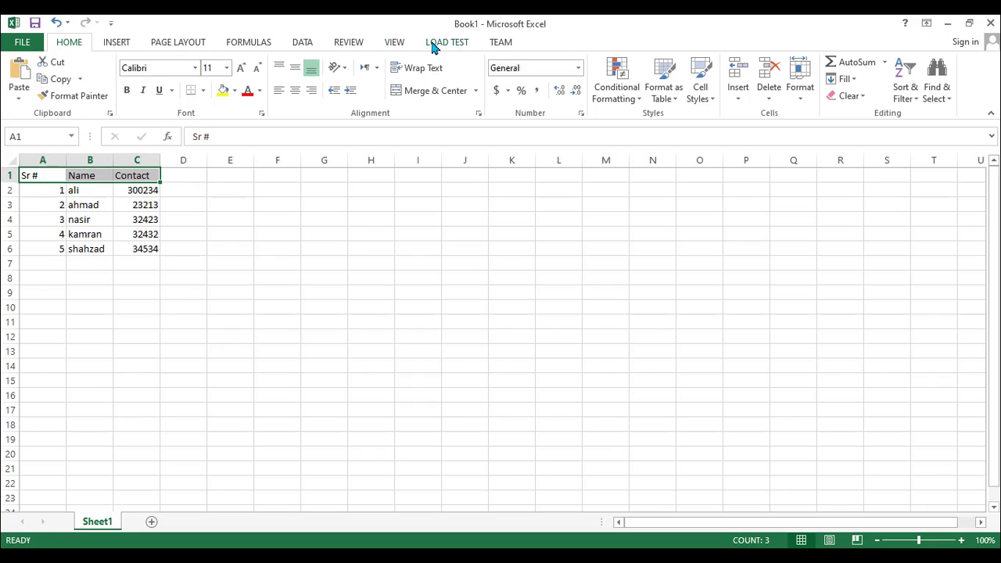
pyautogui.click(113, 42)
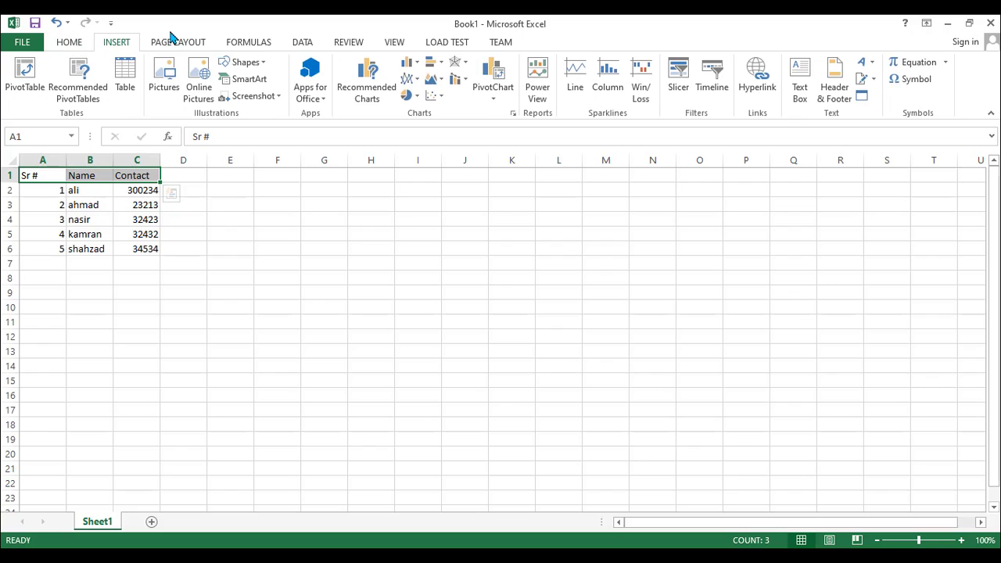
pyautogui.click(71, 44)
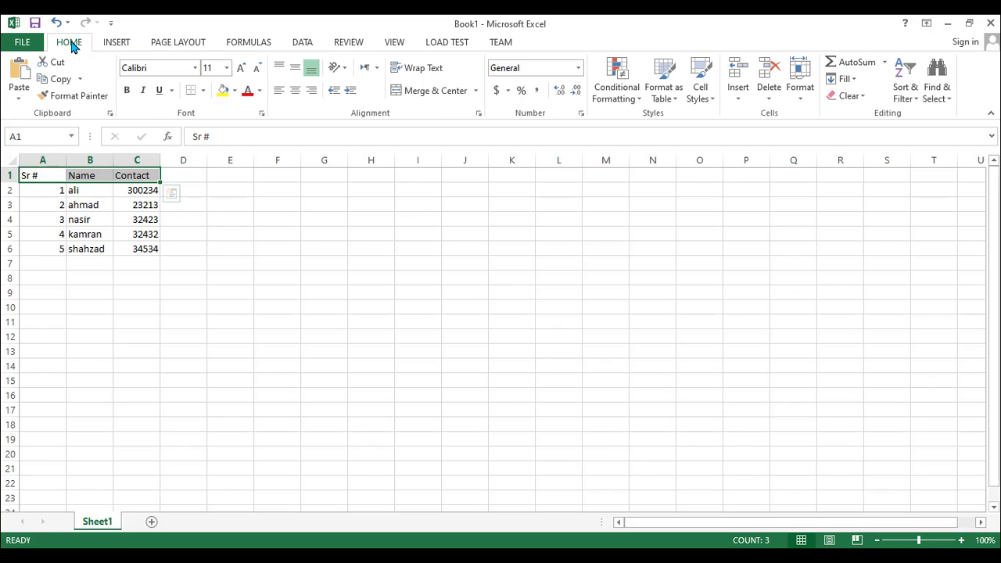
# Step: Set the font size of the header row, cells A1 to C1, to 16
pyautogui.click(87, 191)
pyautogui.moveTo(39, 175); pyautogui.dragTo(139, 170)
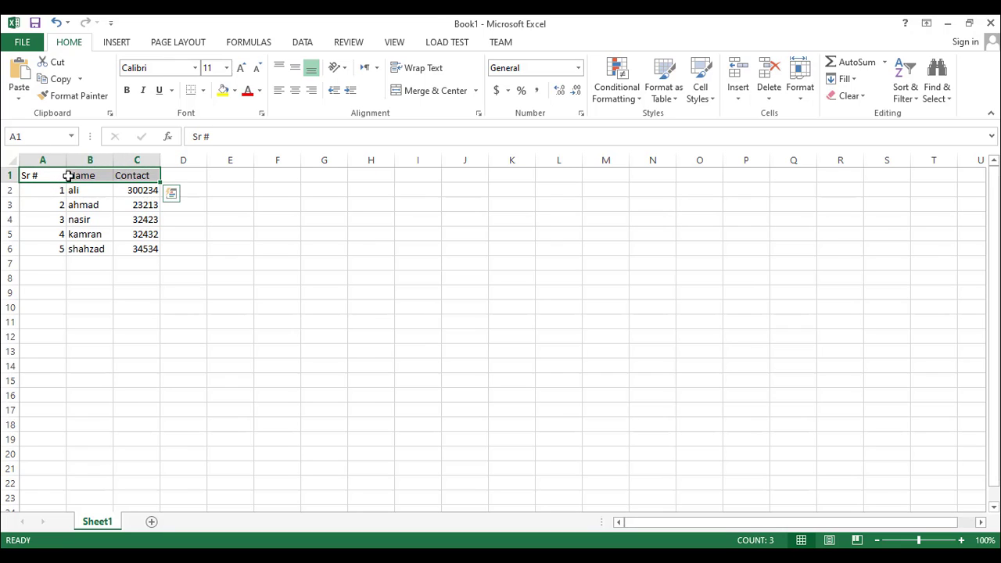
pyautogui.click(241, 68)
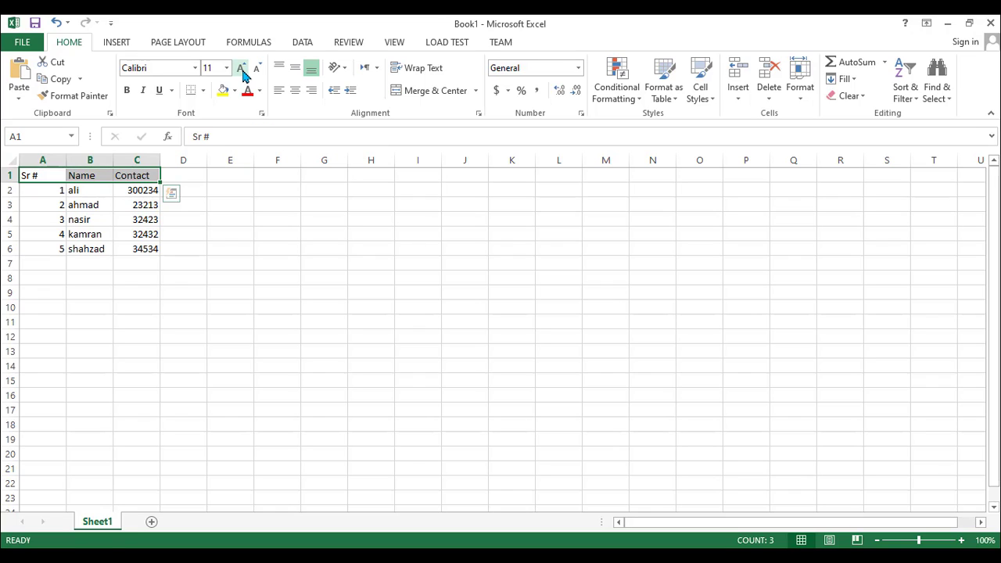
pyautogui.click(242, 68)
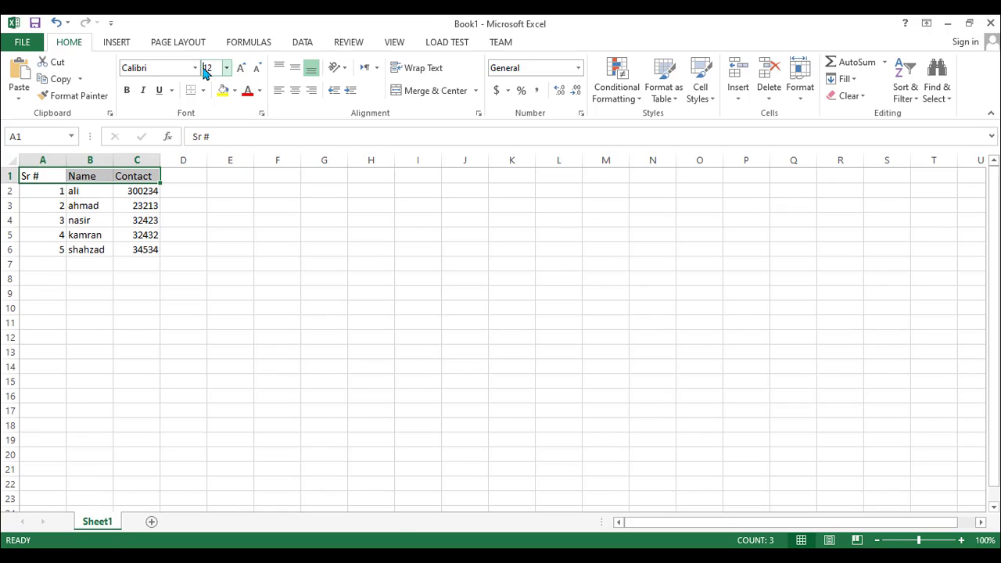
pyautogui.click(225, 69)
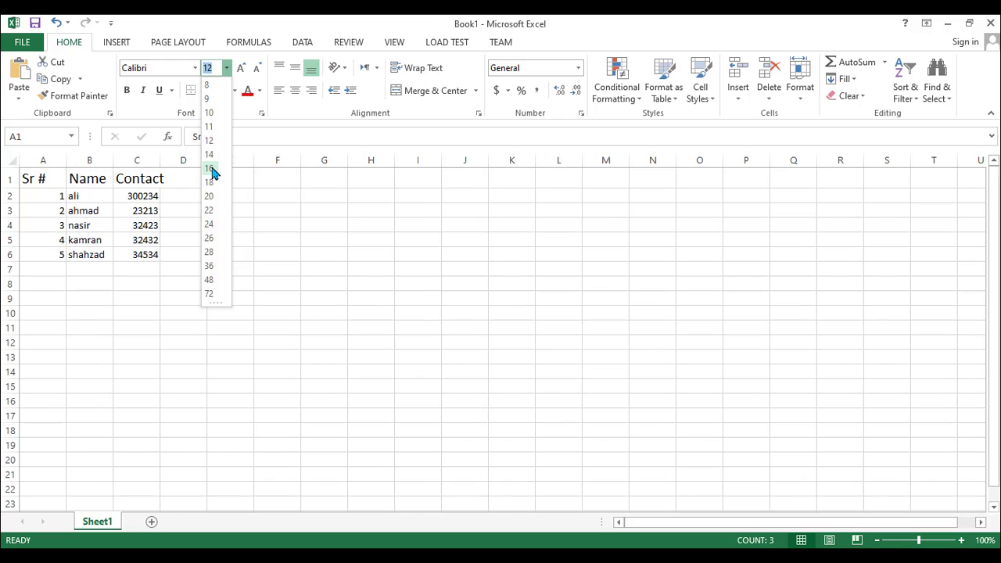
pyautogui.click(211, 170)
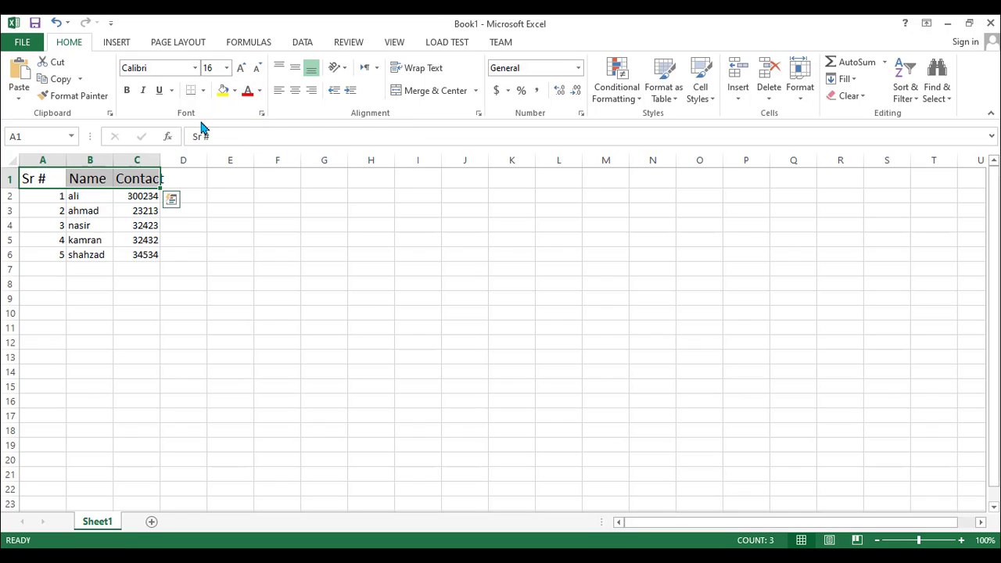
pyautogui.hotkey('ctrl', 'z')
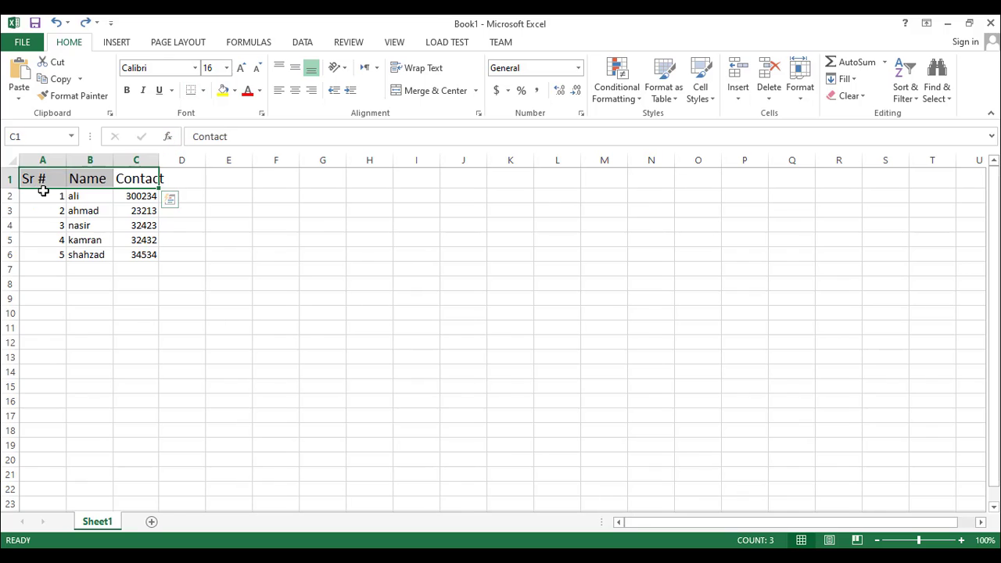
# Step: Center the header texts in cells A1 to C1 horizontally and align them to the middle vertically
pyautogui.click(42, 191)
pyautogui.moveTo(39, 179); pyautogui.dragTo(157, 176)
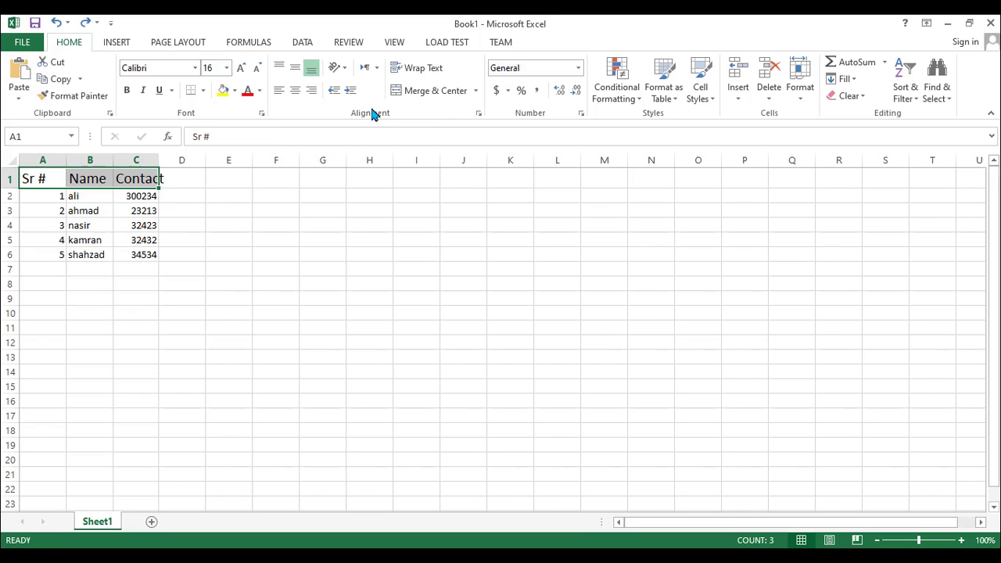
pyautogui.click(294, 90)
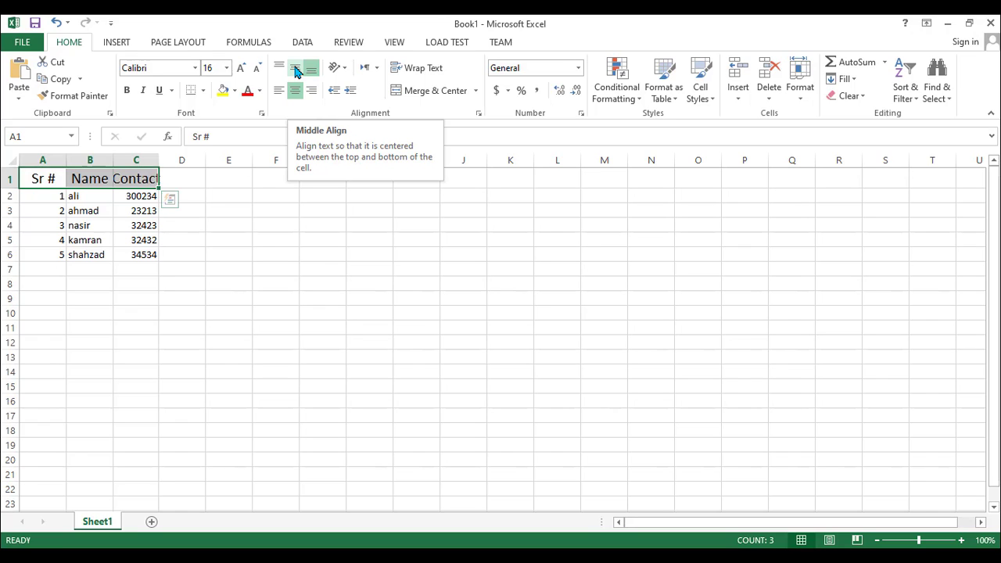
pyautogui.click(295, 71)
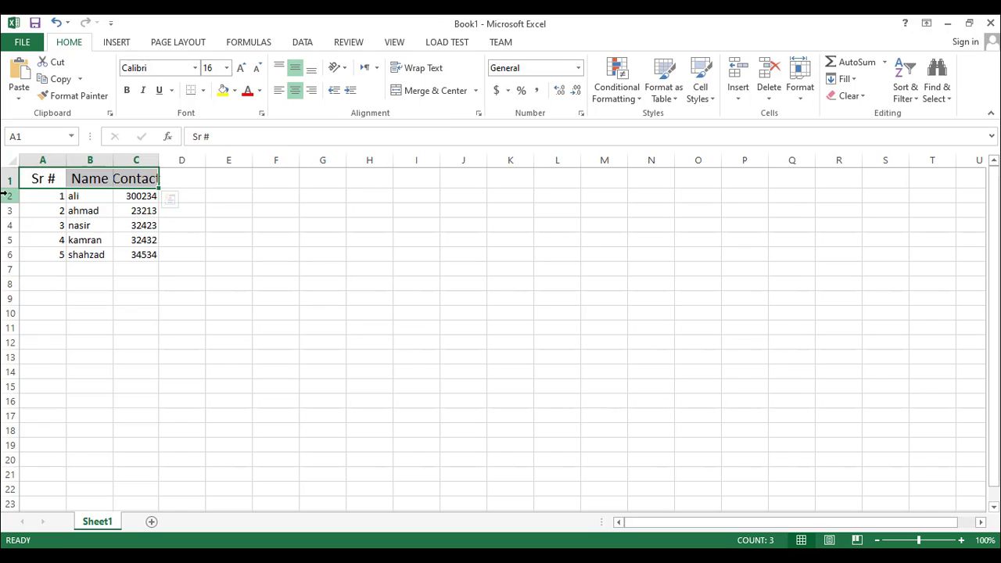
# Step: AutoFit the width of the Contact column to its header text
pyautogui.click(84, 208)
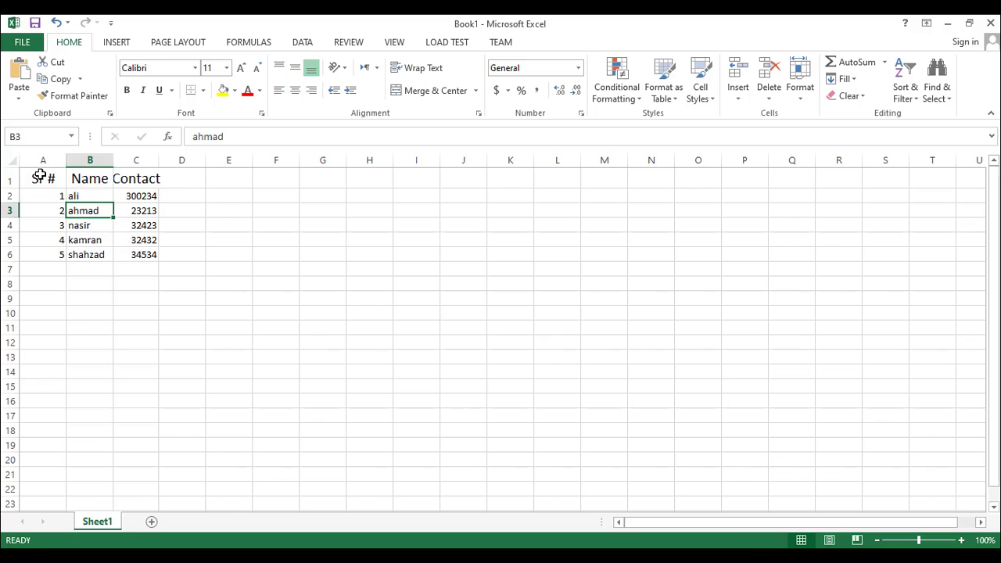
pyautogui.moveTo(57, 179); pyautogui.dragTo(128, 179)
pyautogui.click(127, 179)
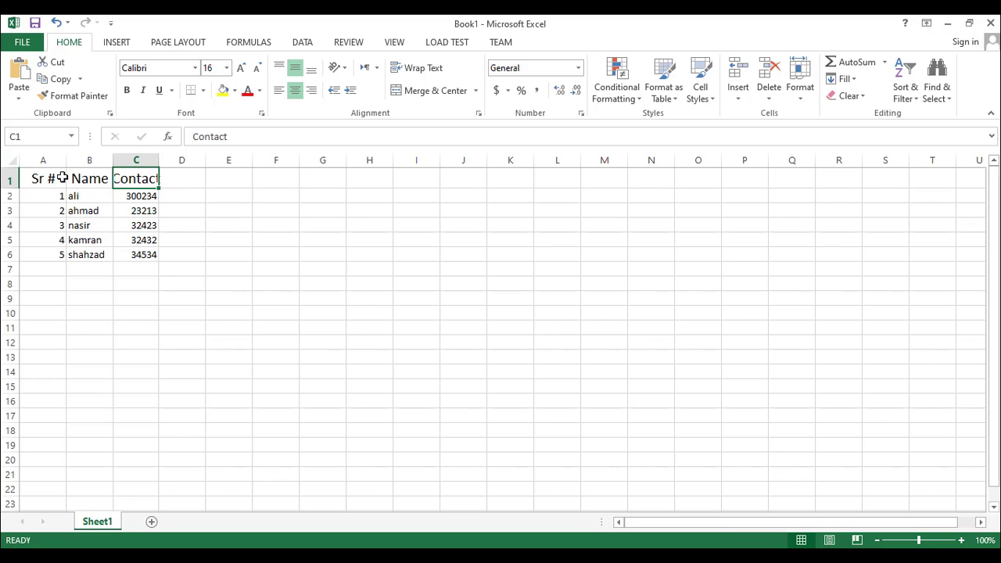
pyautogui.moveTo(50, 177); pyautogui.dragTo(138, 178)
pyautogui.click(140, 179)
pyautogui.doubleClick(159, 162)
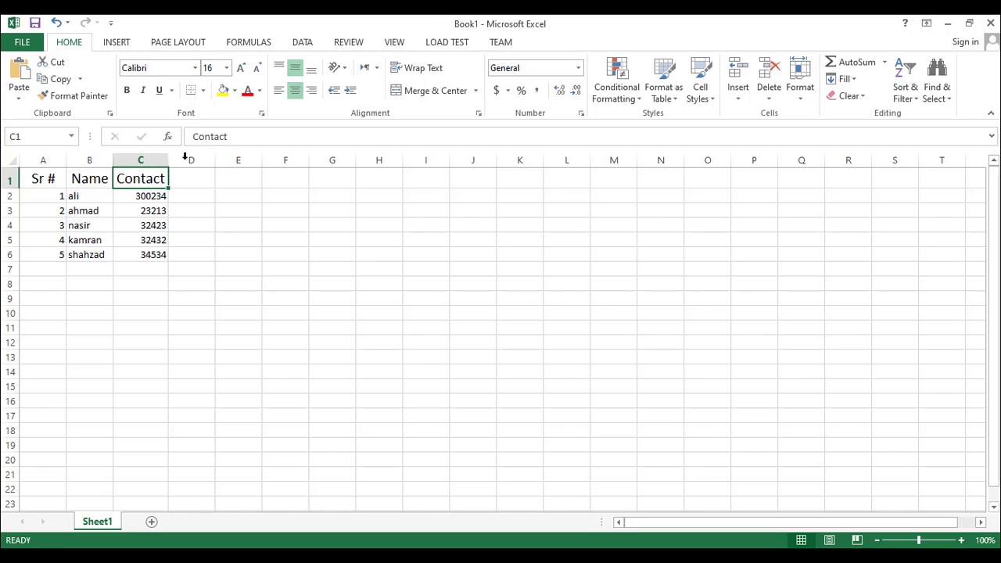
# Step: Widen the Contact, Sr # and Name columns so that each header has extra space around it
pyautogui.click(148, 207)
pyautogui.moveTo(148, 179)
pyautogui.mouseDown()
pyautogui.moveTo(148, 210)
pyautogui.moveTo(153, 179)
pyautogui.mouseUp()
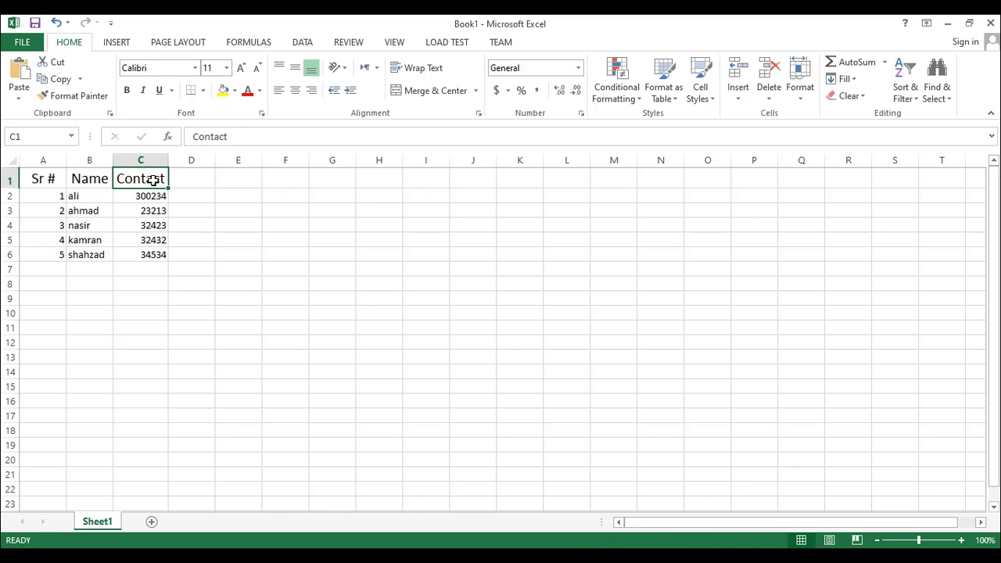
pyautogui.click(145, 211)
pyautogui.click(150, 183)
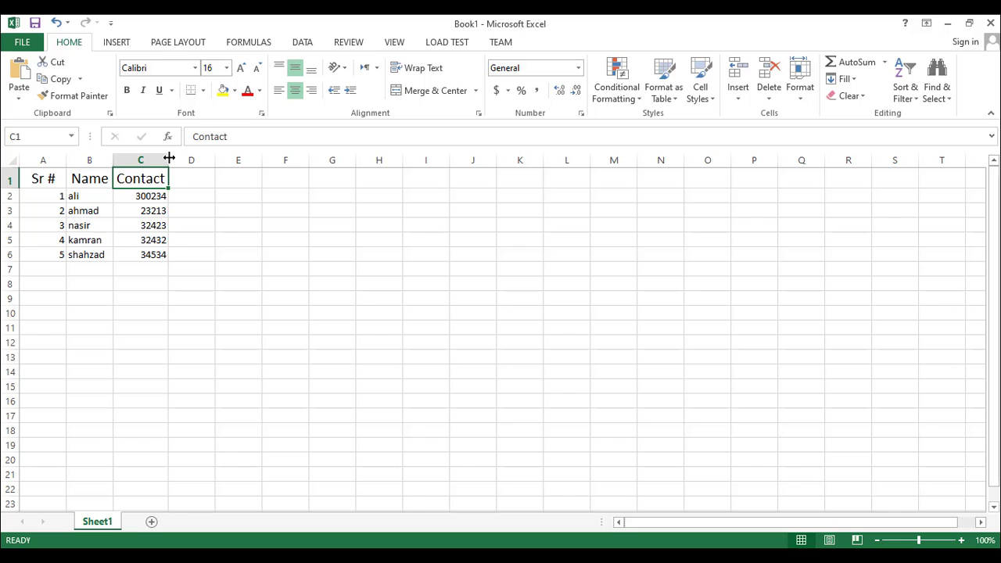
pyautogui.moveTo(169, 158)
pyautogui.mouseDown()
pyautogui.moveTo(197, 154)
pyautogui.moveTo(175, 154)
pyautogui.moveTo(187, 156)
pyautogui.mouseUp()
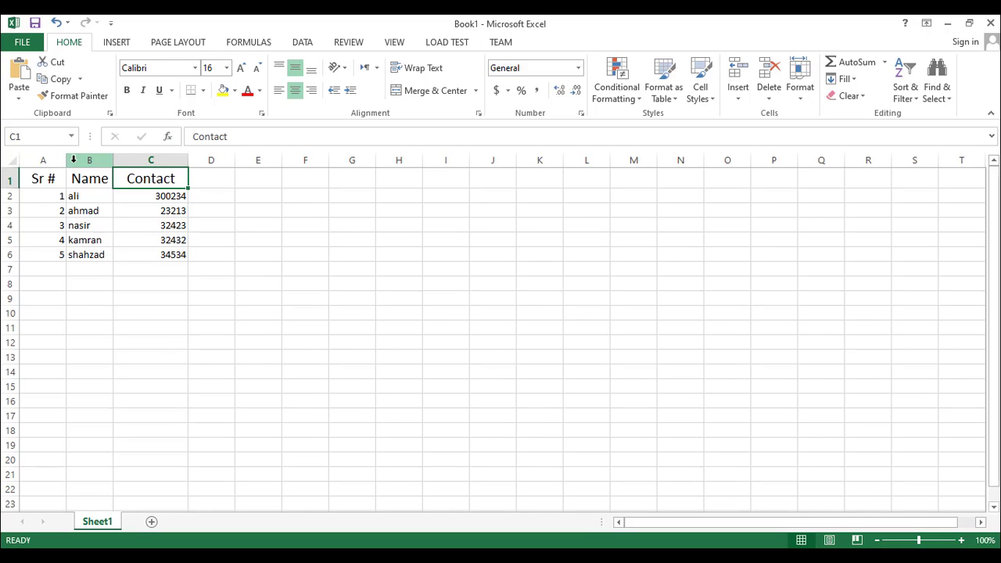
pyautogui.moveTo(66, 161); pyautogui.dragTo(139, 163)
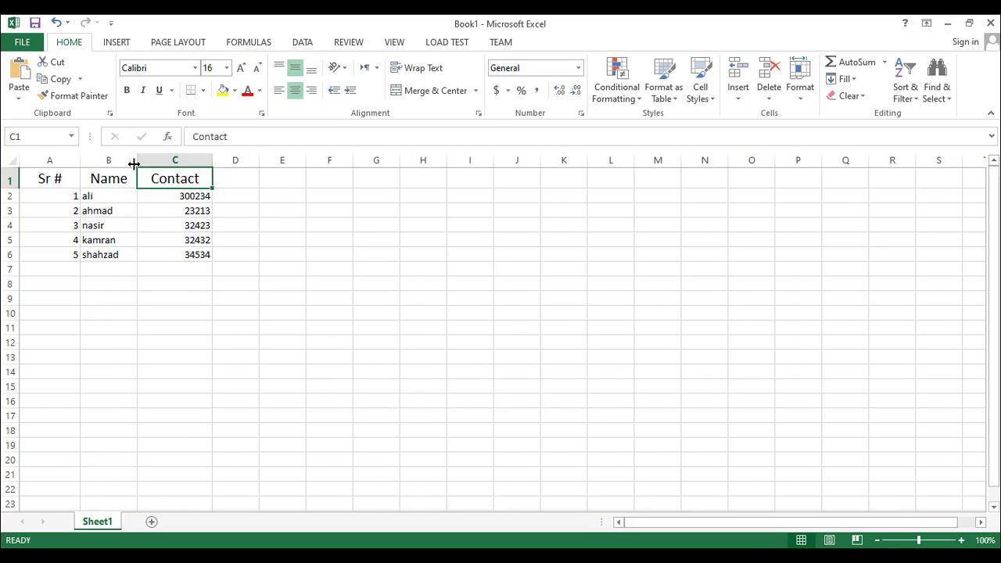
pyautogui.moveTo(50, 175); pyautogui.dragTo(165, 177)
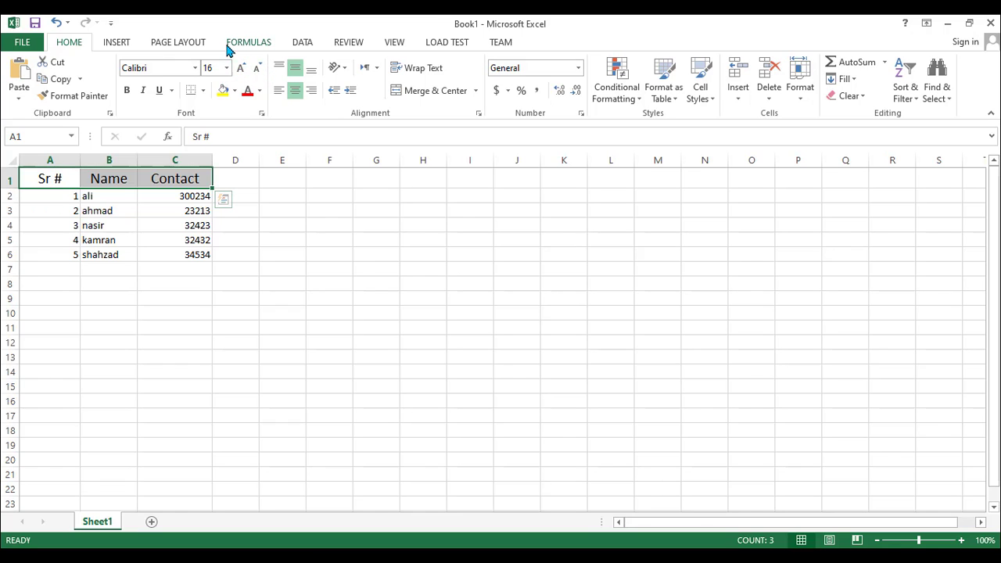
pyautogui.click(194, 68)
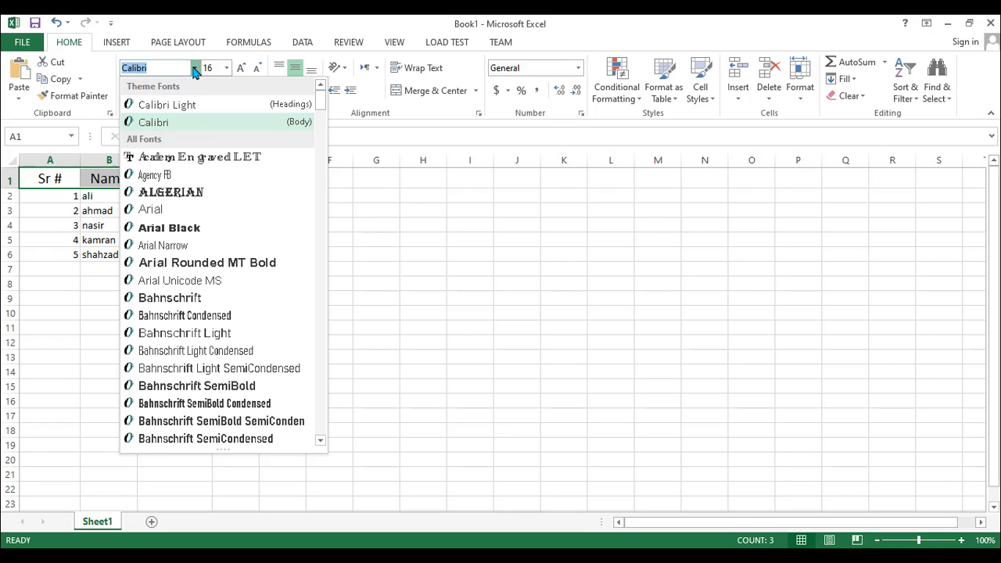
pyautogui.click(195, 69)
pyautogui.click(172, 178)
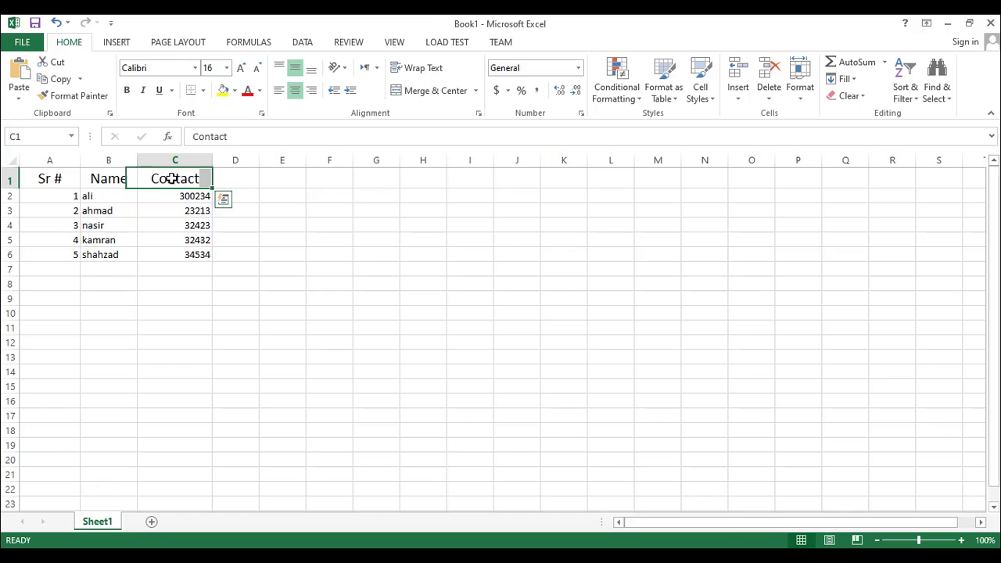
pyautogui.moveTo(193, 177); pyautogui.dragTo(65, 169)
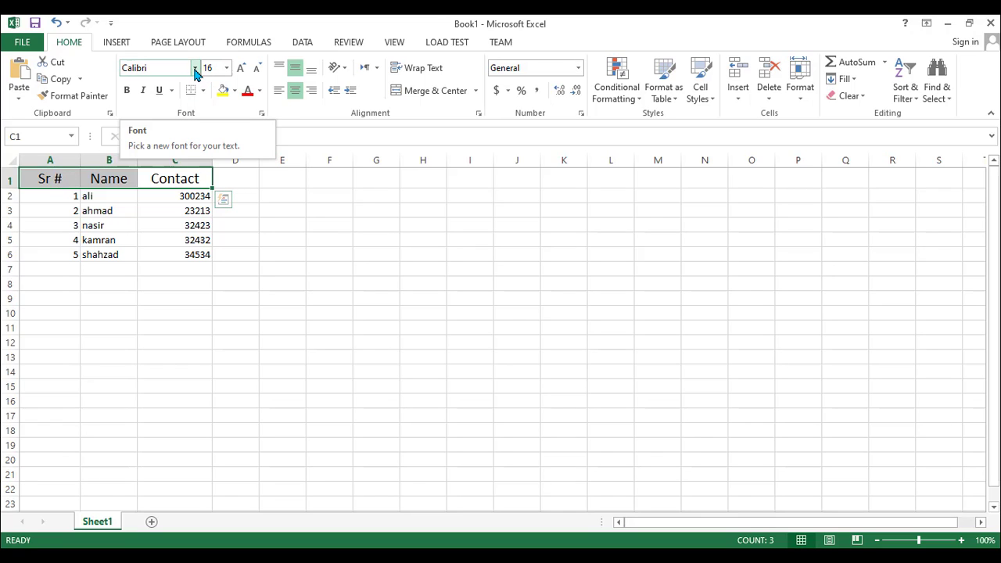
pyautogui.click(173, 208)
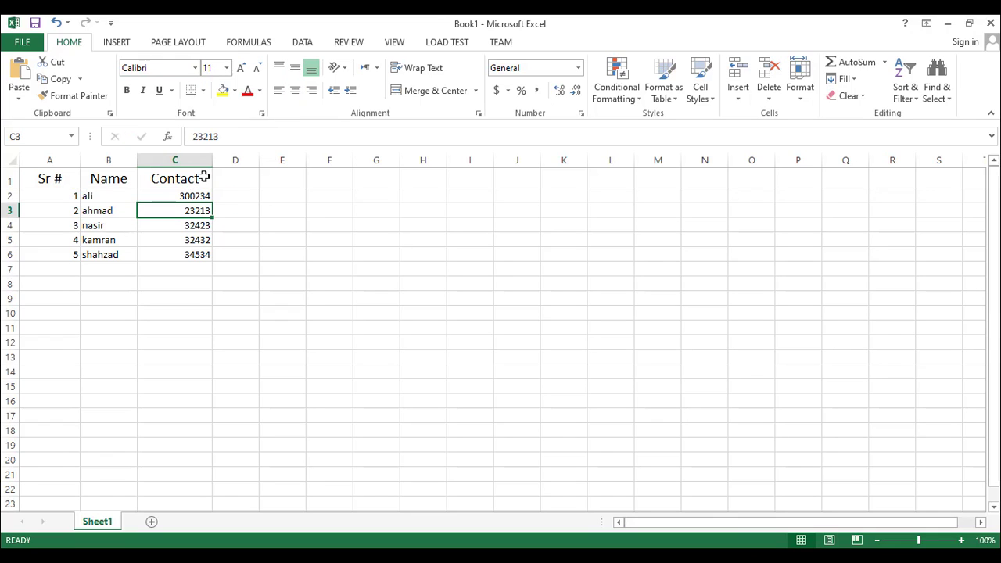
pyautogui.click(201, 177)
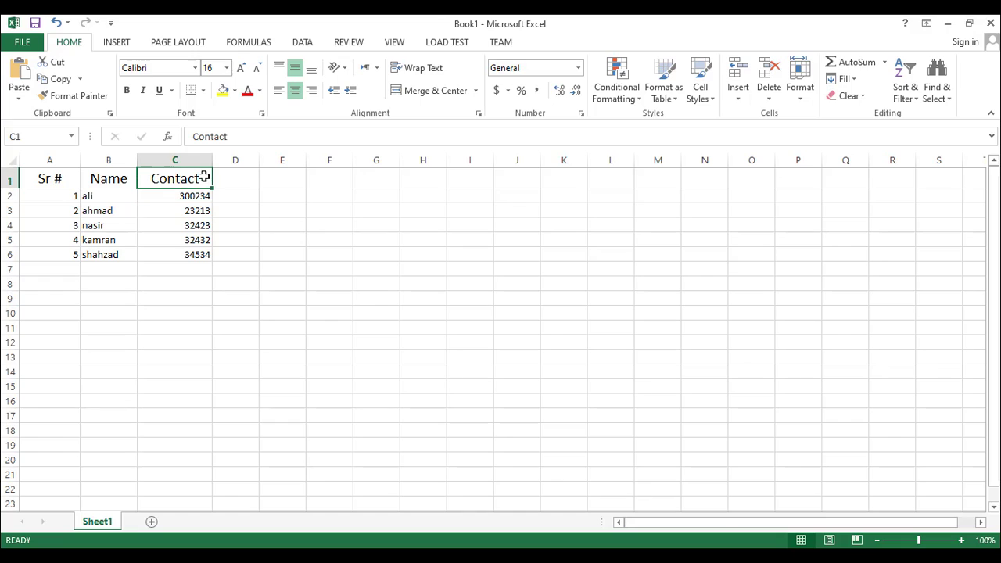
pyautogui.click(195, 208)
pyautogui.click(200, 179)
pyautogui.moveTo(185, 176); pyautogui.dragTo(67, 180)
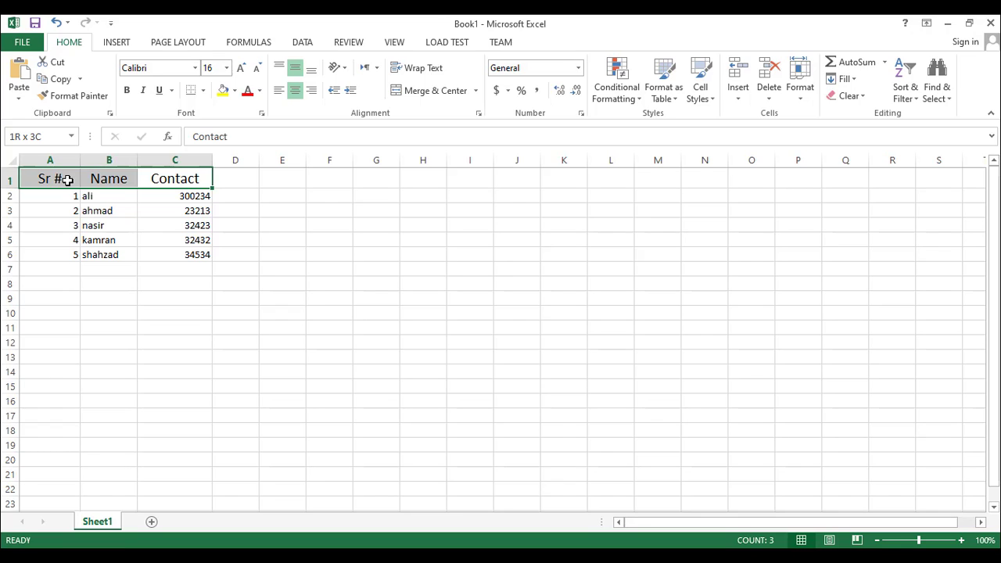
pyautogui.click(67, 179)
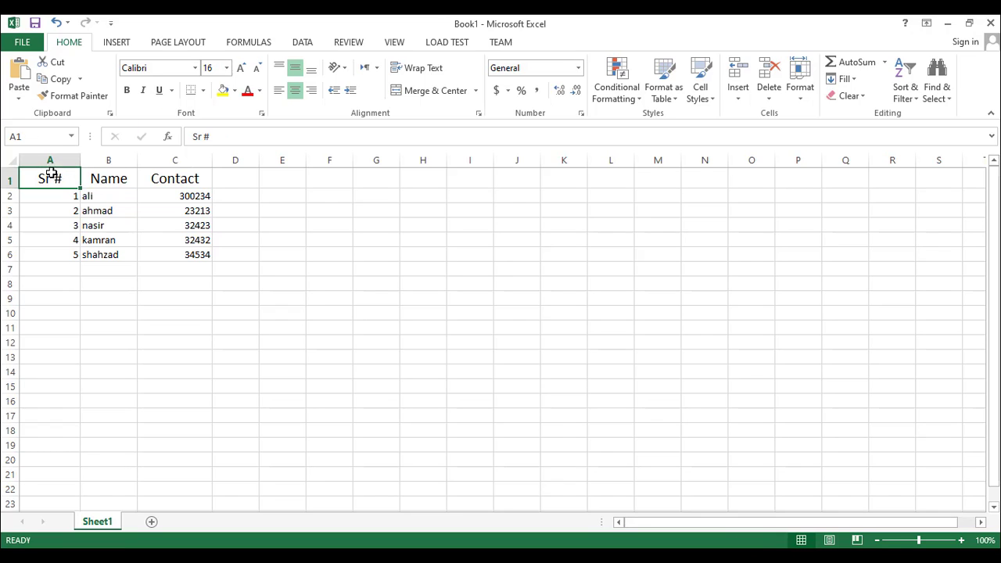
# Step: Change the font of the header row, cells A1 to C1, to Arial Black
pyautogui.moveTo(70, 179); pyautogui.dragTo(156, 173)
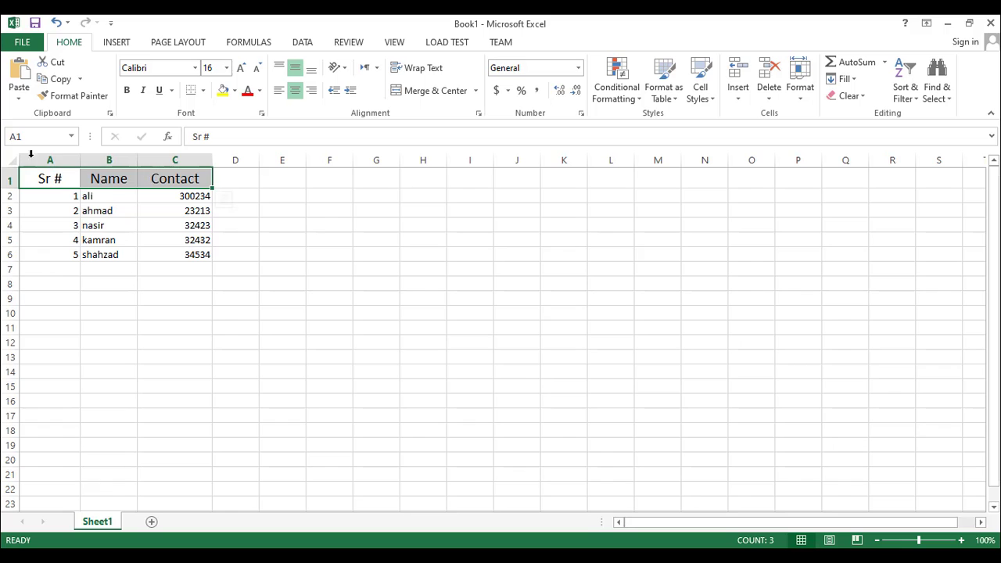
pyautogui.click(195, 69)
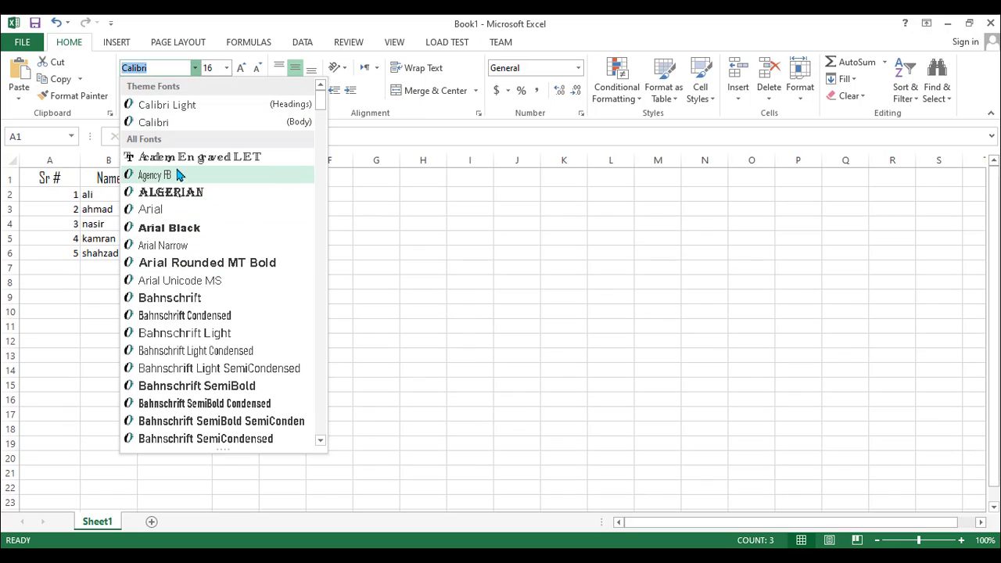
pyautogui.scroll(-15, 179, 201)
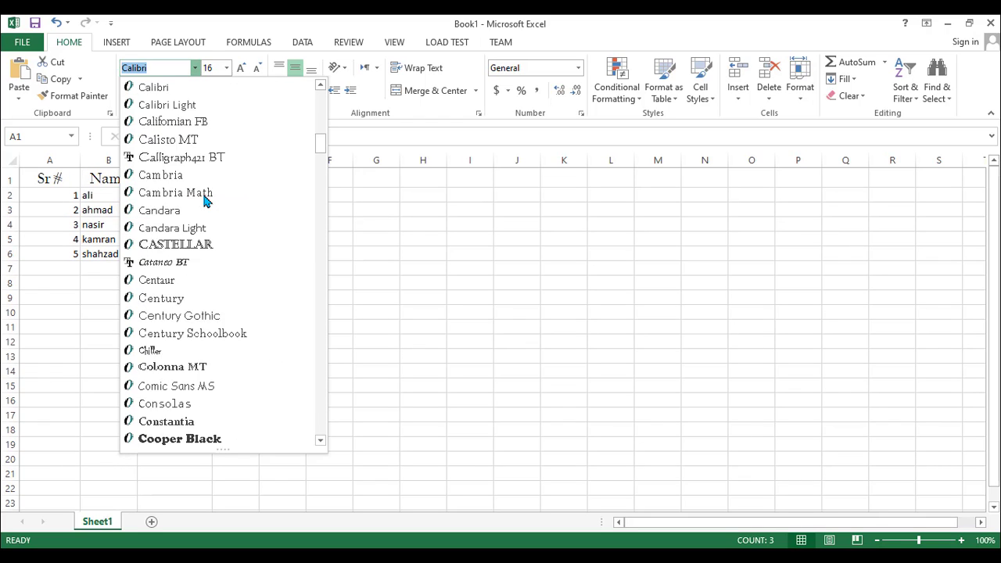
pyautogui.scroll(-20, 204, 201)
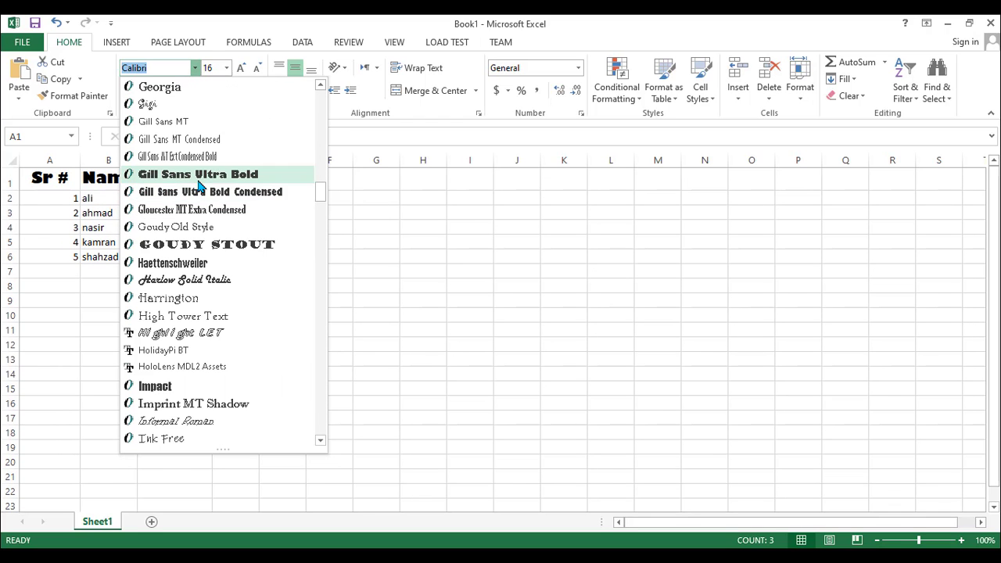
pyautogui.scroll(20, 200, 185)
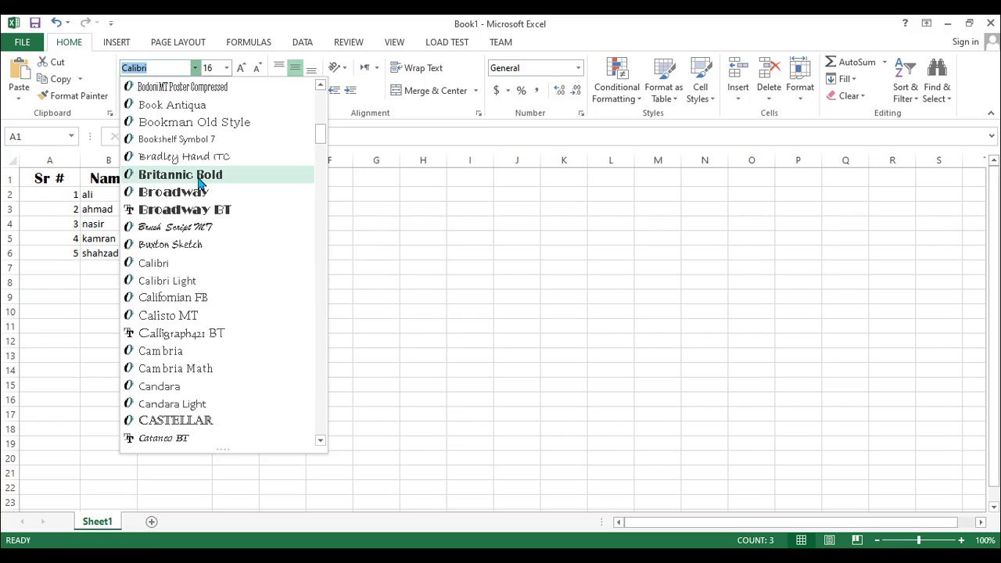
pyautogui.scroll(12, 199, 181)
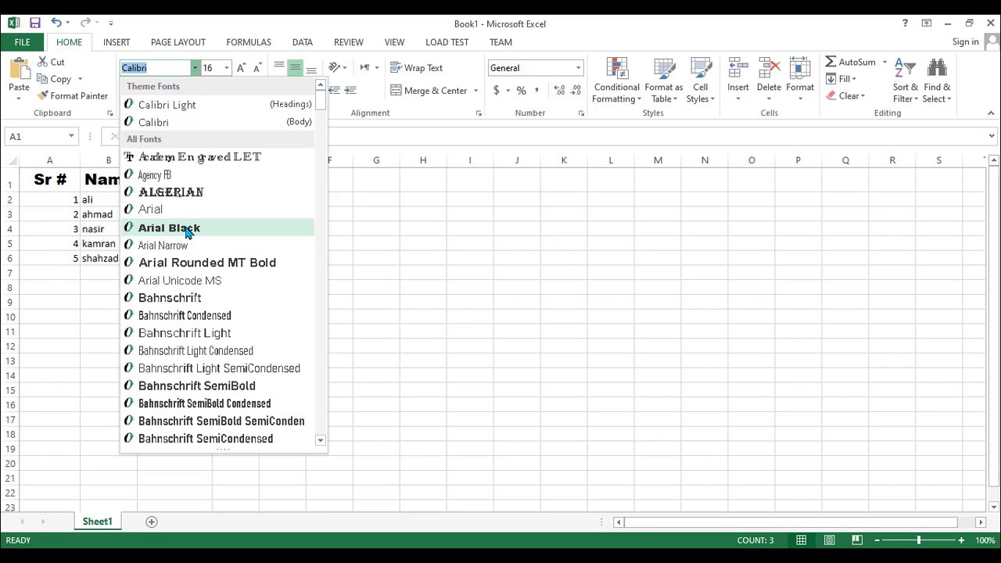
pyautogui.click(184, 234)
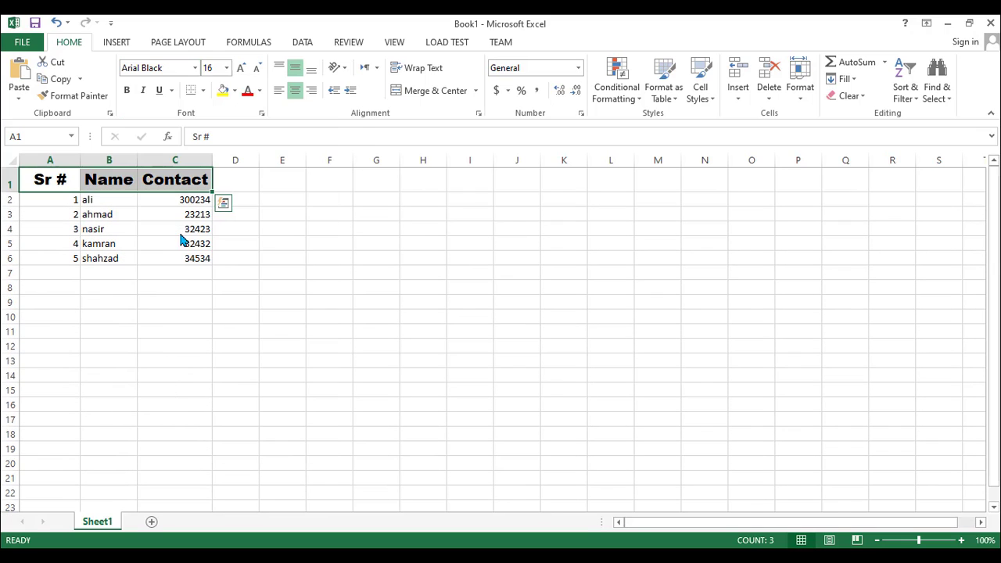
pyautogui.click(106, 229)
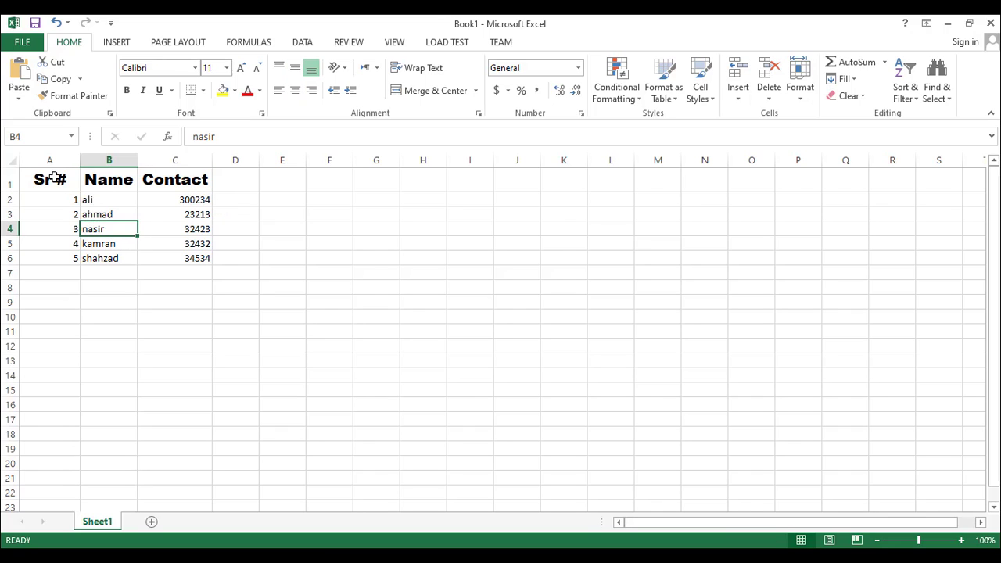
pyautogui.moveTo(49, 179); pyautogui.dragTo(185, 187)
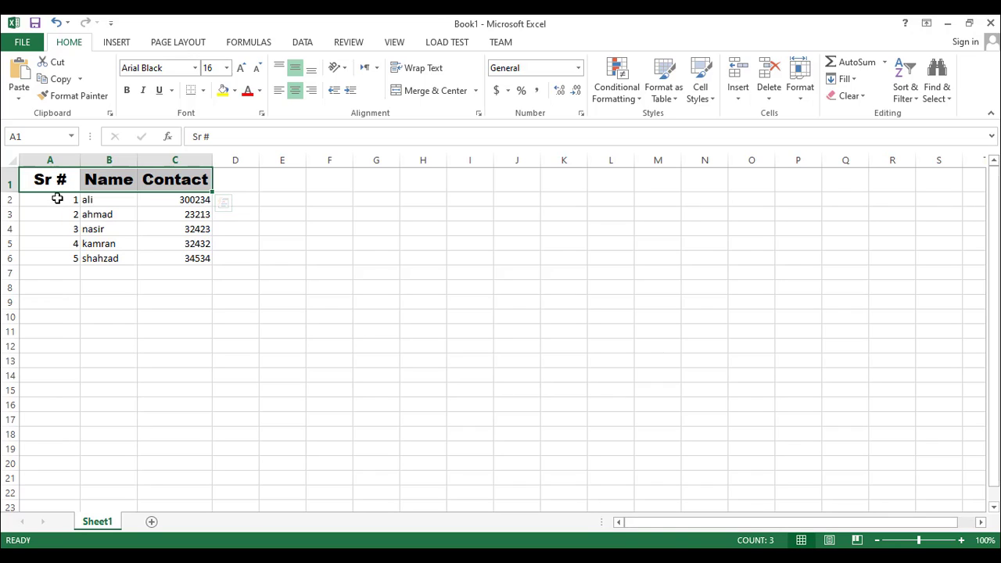
pyautogui.moveTo(56, 199); pyautogui.dragTo(47, 264)
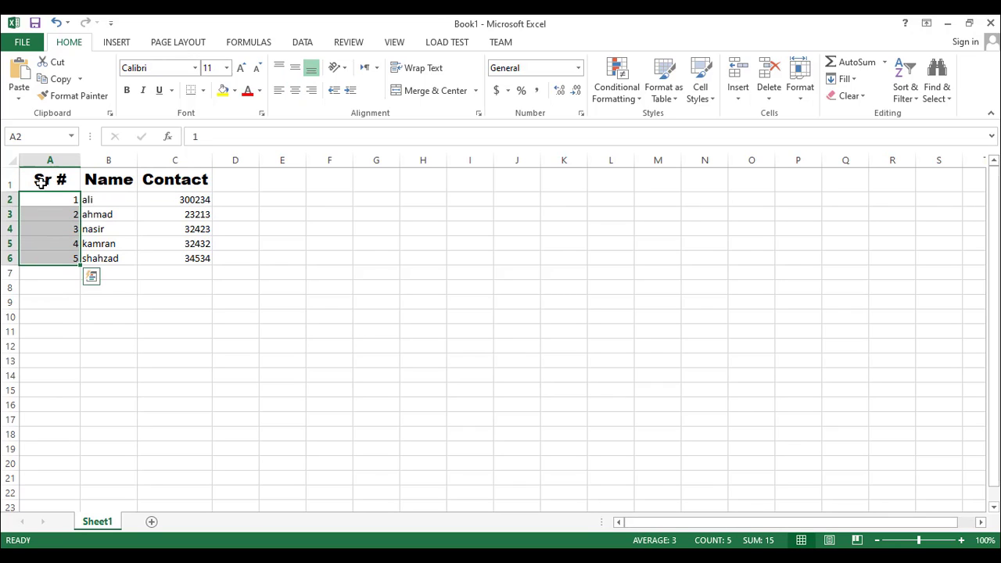
pyautogui.press('Down')
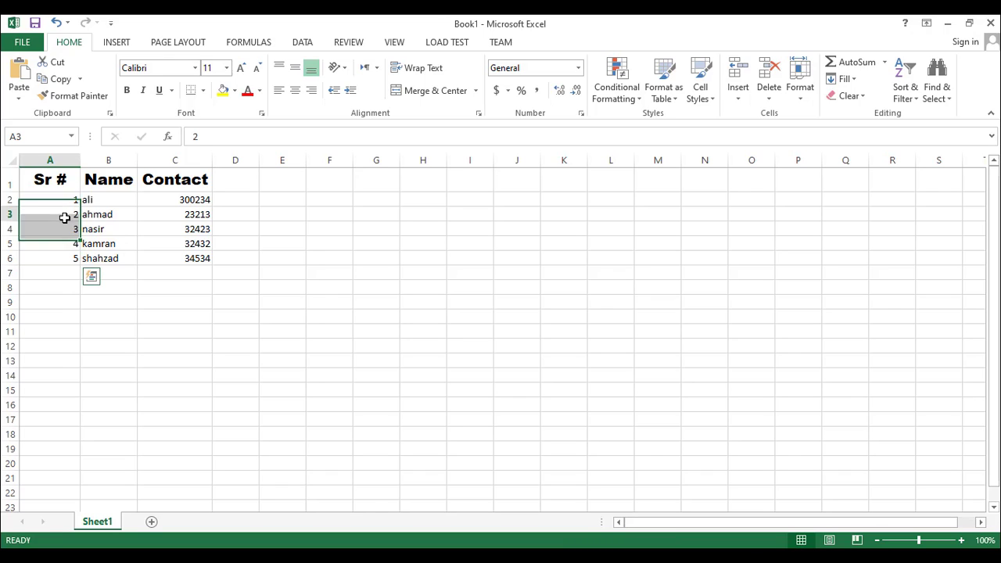
pyautogui.moveTo(55, 201); pyautogui.dragTo(60, 246)
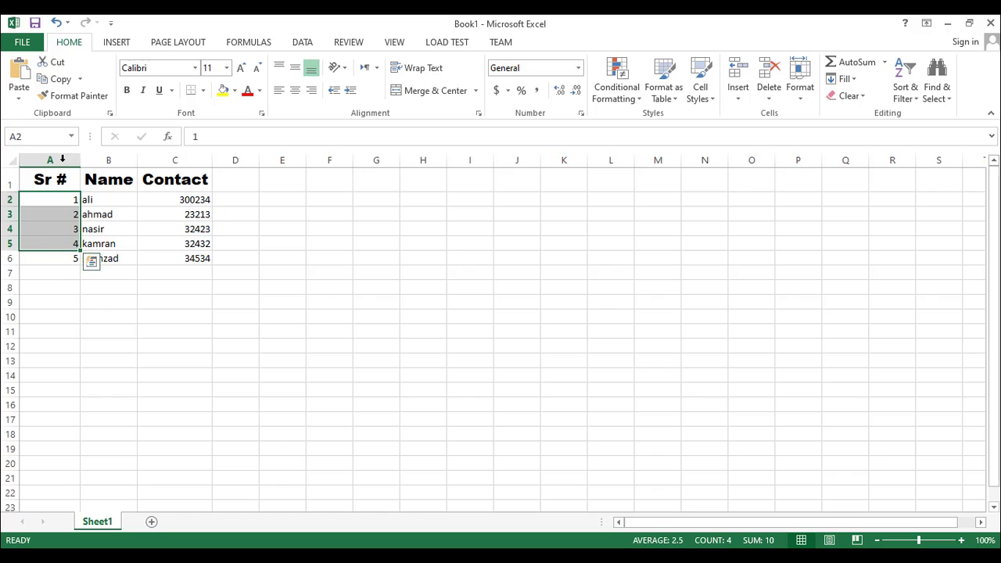
pyautogui.click(63, 160)
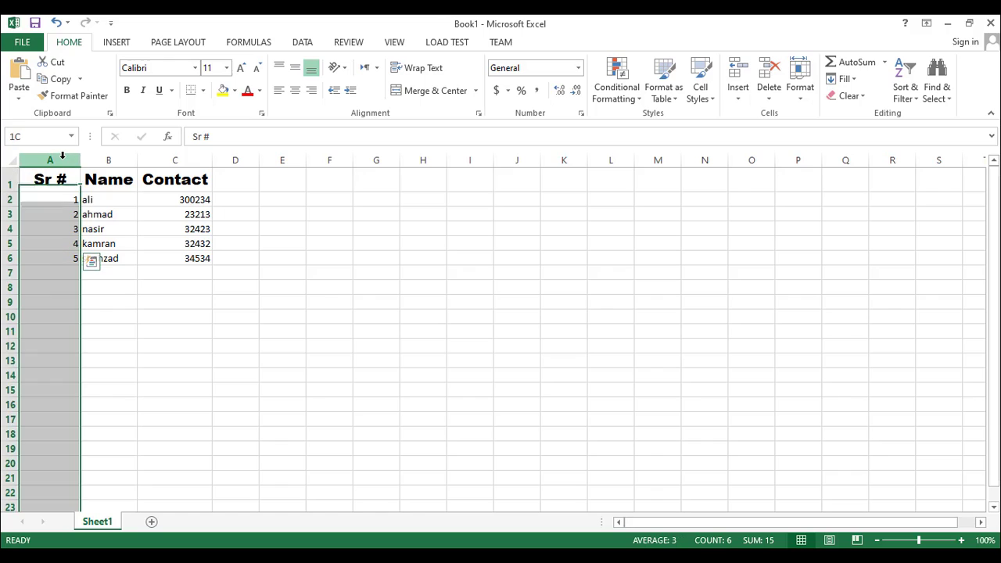
pyautogui.click(108, 257)
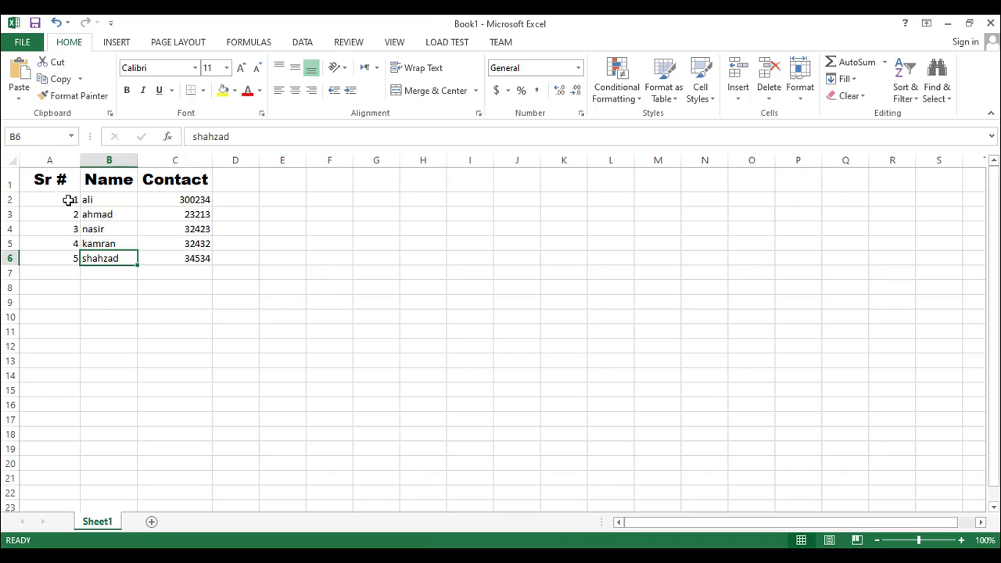
pyautogui.click(49, 155)
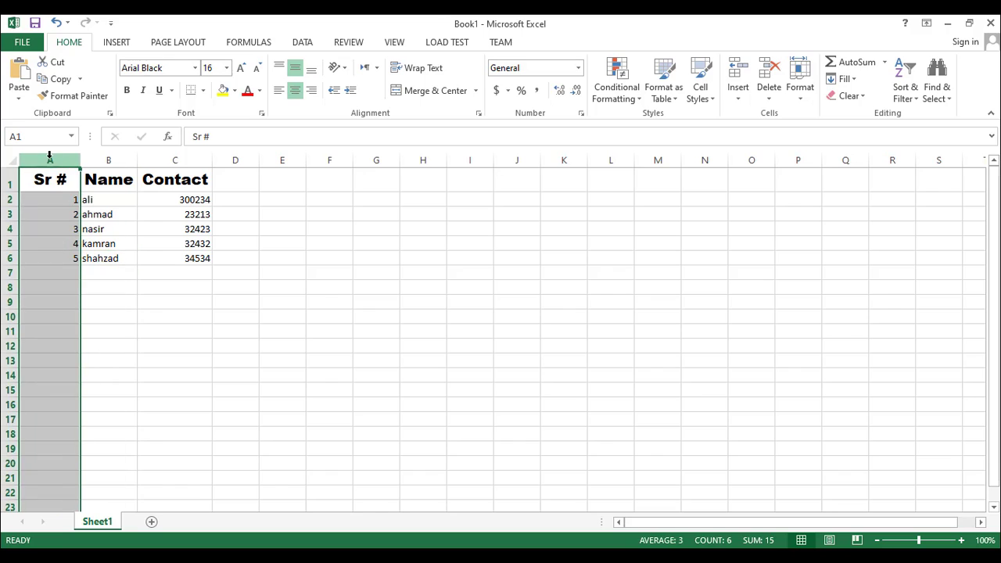
pyautogui.click(64, 213)
pyautogui.moveTo(68, 201); pyautogui.dragTo(68, 263)
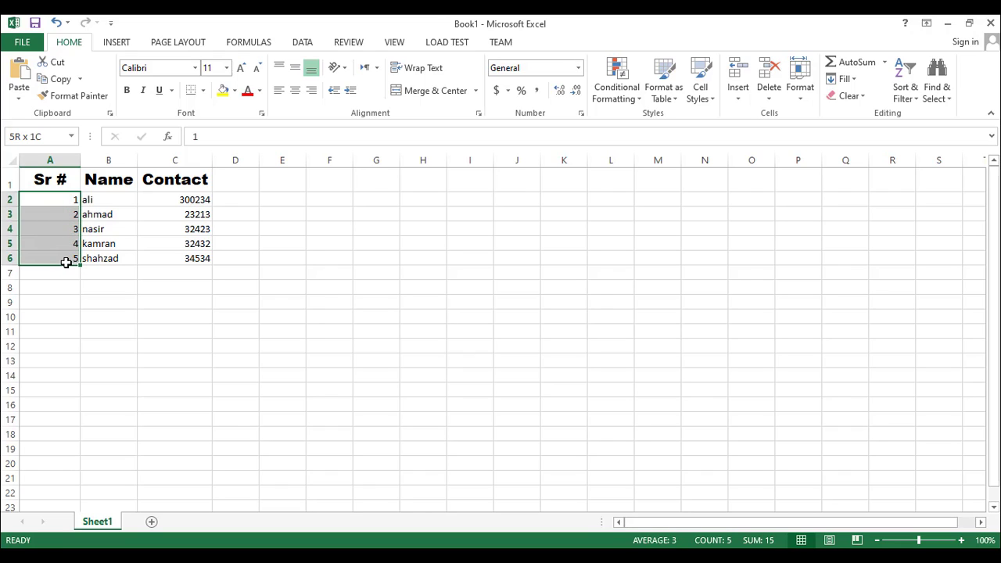
# Step: Center the whole Sr # column horizontally and align it to the middle vertically
pyautogui.click(68, 155)
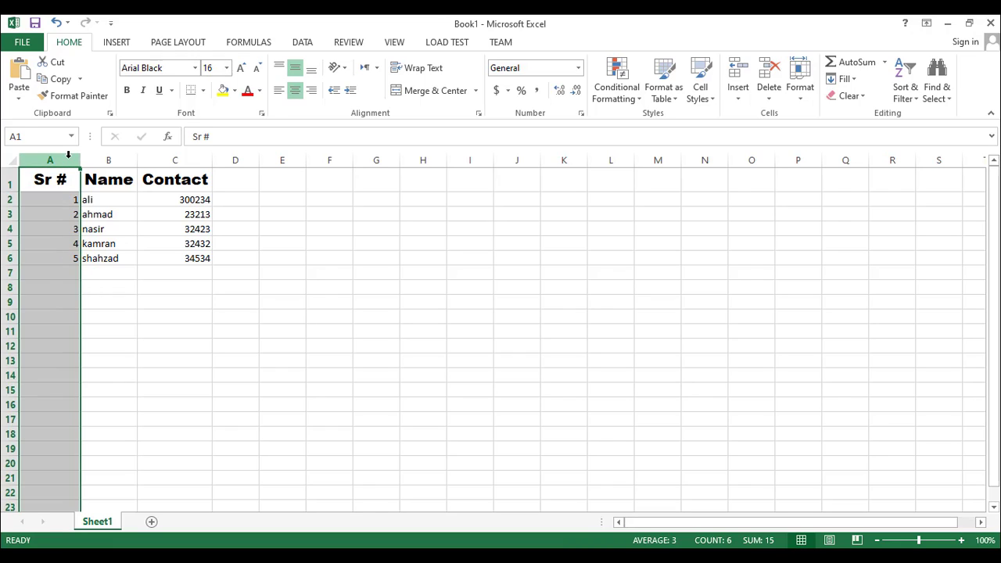
pyautogui.click(296, 92)
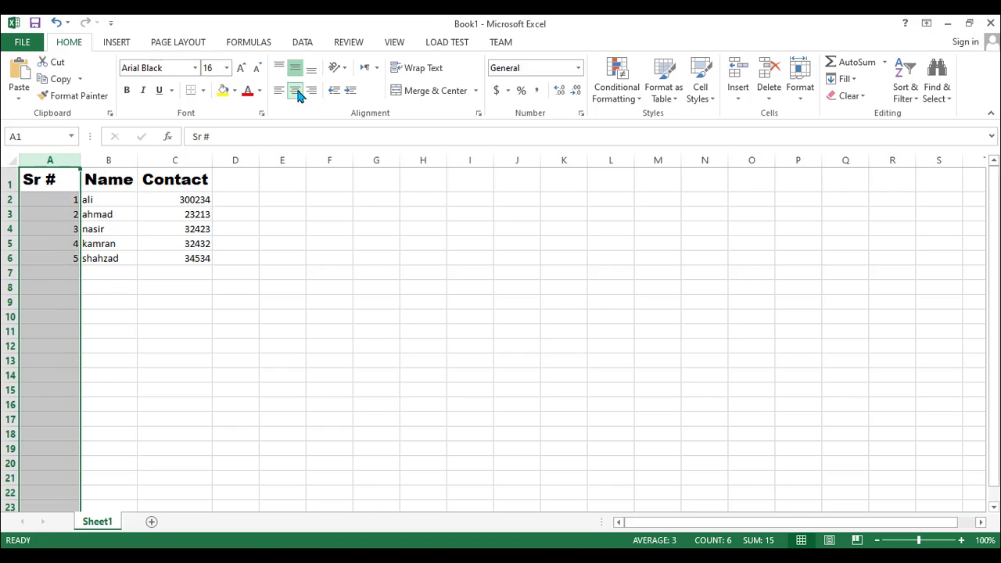
pyautogui.click(296, 92)
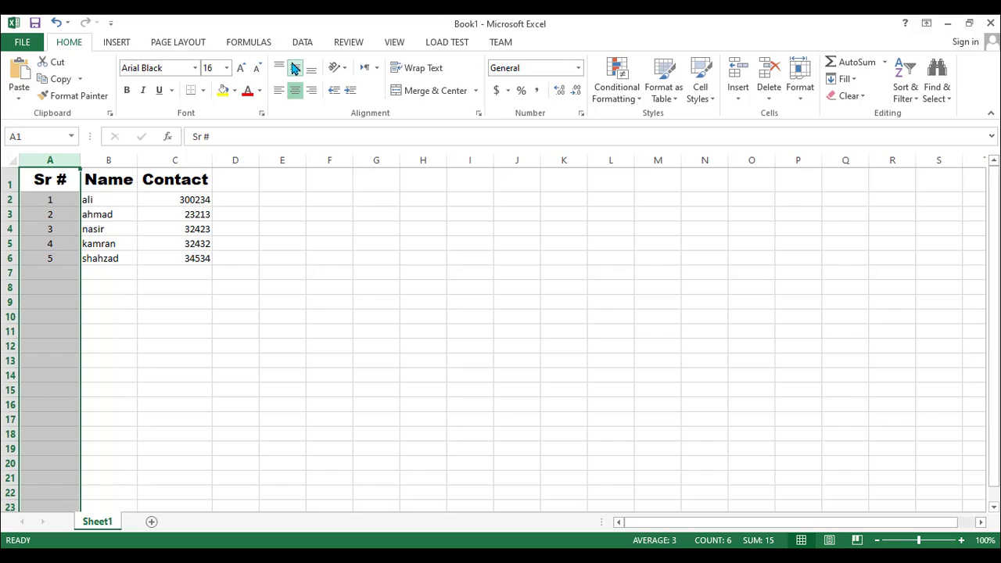
pyautogui.click(295, 70)
pyautogui.click(56, 214)
# Step: Undo the alignment changes made to the whole Sr # column
pyautogui.hotkey('ctrl', 'z')
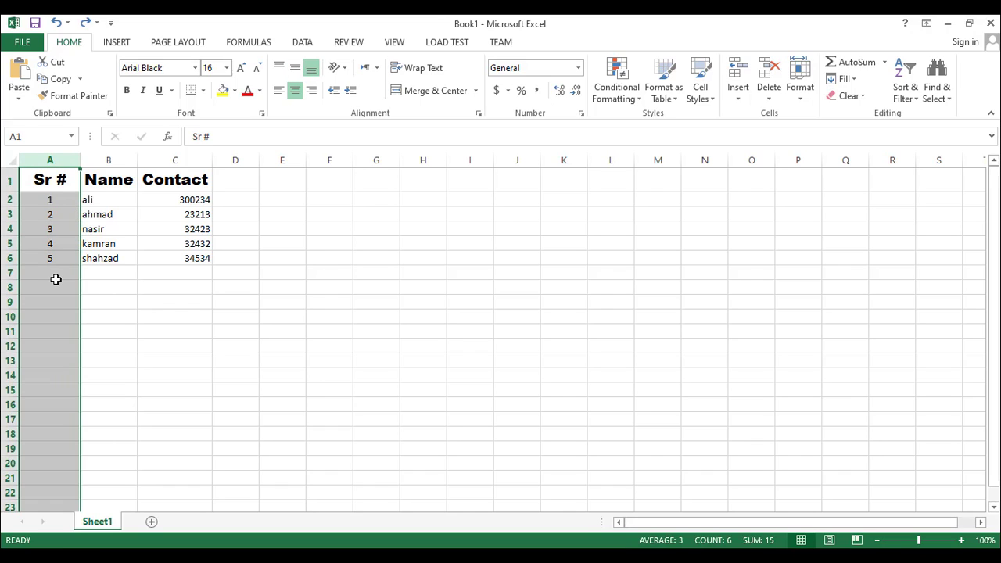
pyautogui.hotkey('ctrl', 'z')
pyautogui.hotkey('ctrl', 'z')
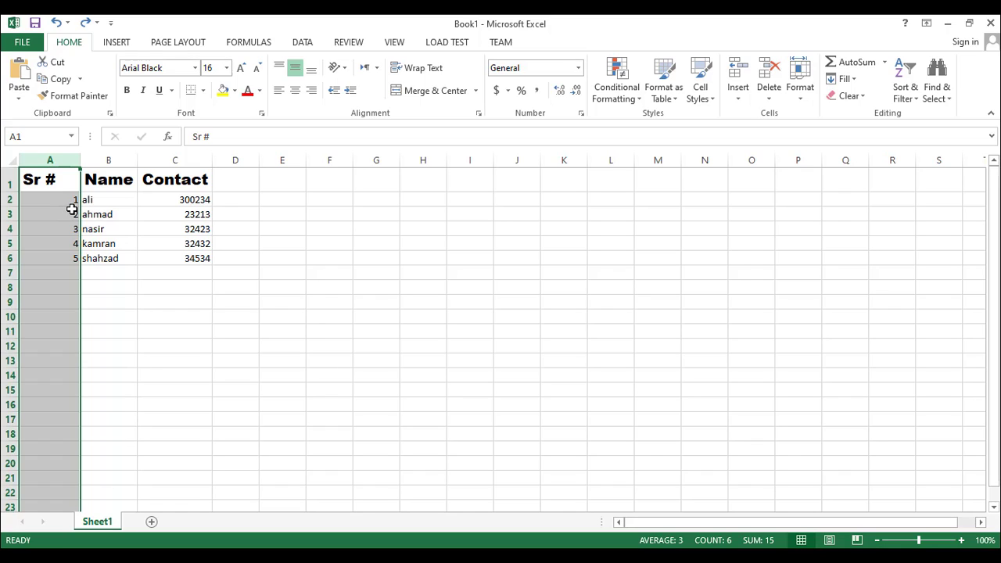
# Step: Redo the center alignment of the Sr # column and undo it again
pyautogui.click(104, 233)
pyautogui.moveTo(54, 200); pyautogui.dragTo(70, 258)
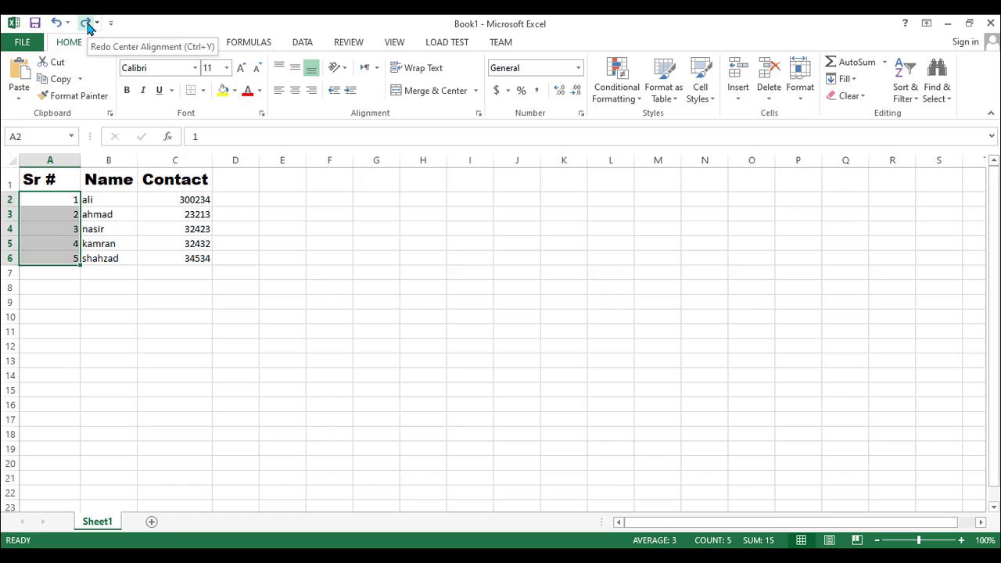
pyautogui.click(86, 23)
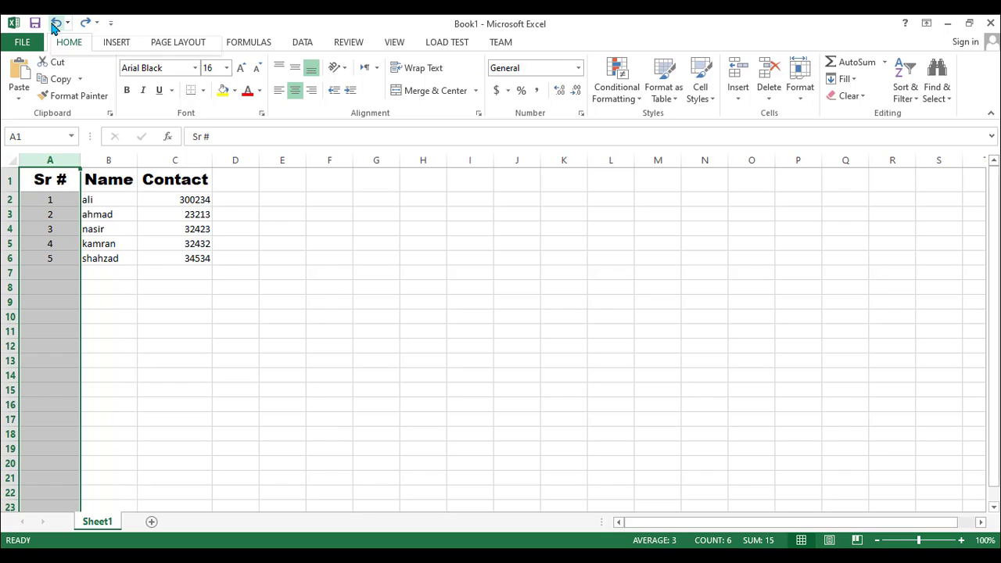
pyautogui.click(53, 24)
pyautogui.click(52, 24)
pyautogui.click(36, 245)
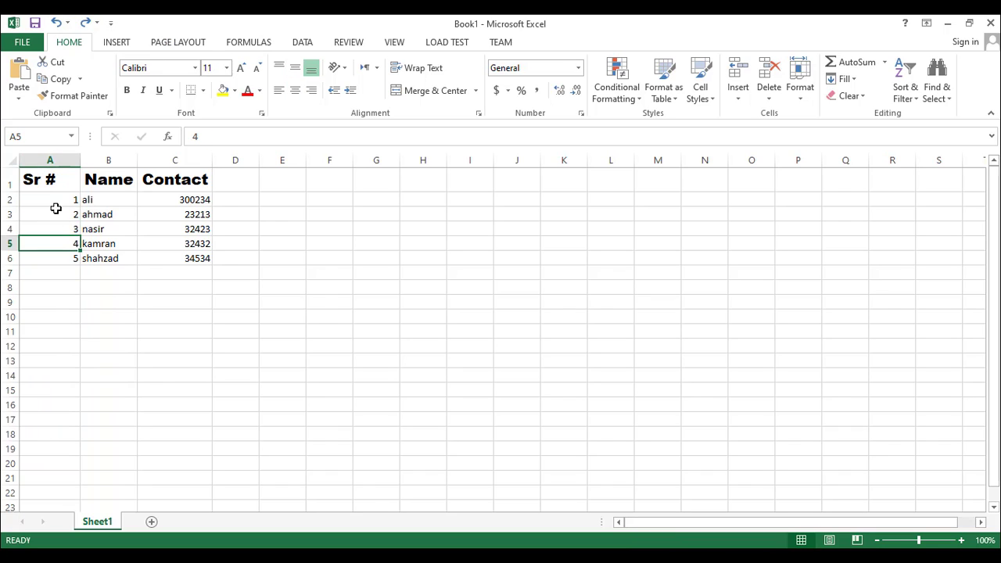
# Step: Center the serial numbers in cells A2 to A6 horizontally and align them to the middle vertically
pyautogui.moveTo(57, 197); pyautogui.dragTo(61, 254)
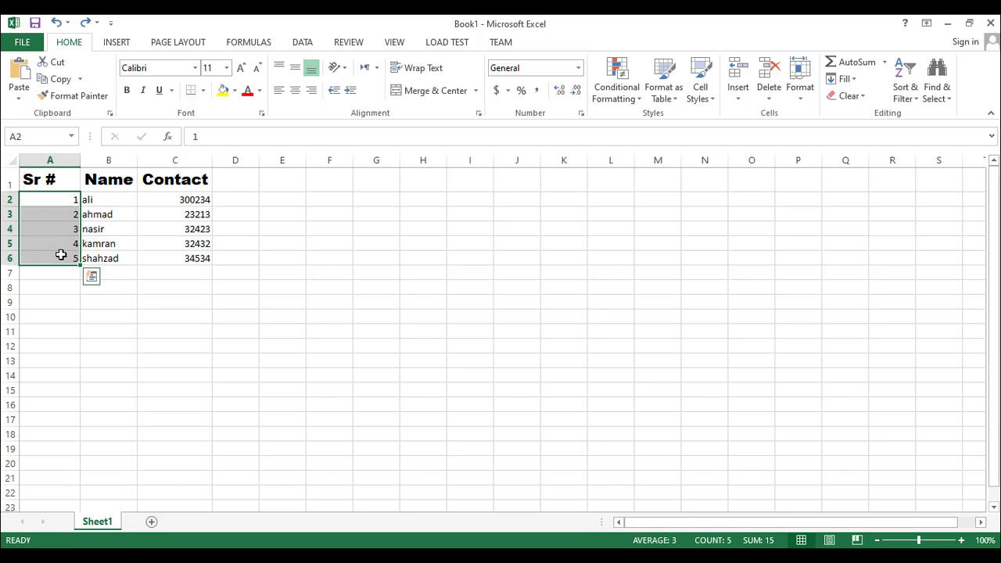
pyautogui.click(294, 92)
pyautogui.click(291, 70)
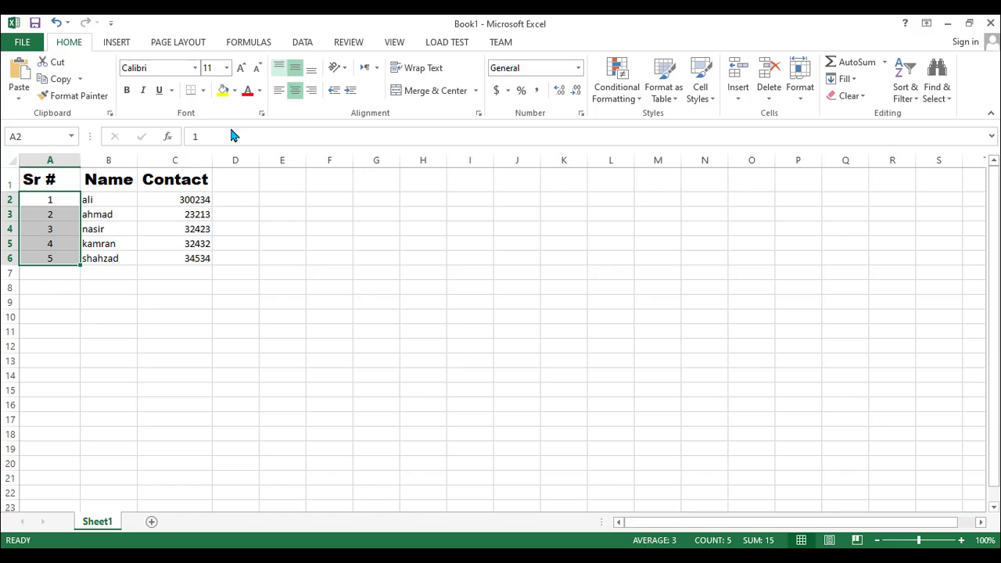
pyautogui.click(64, 277)
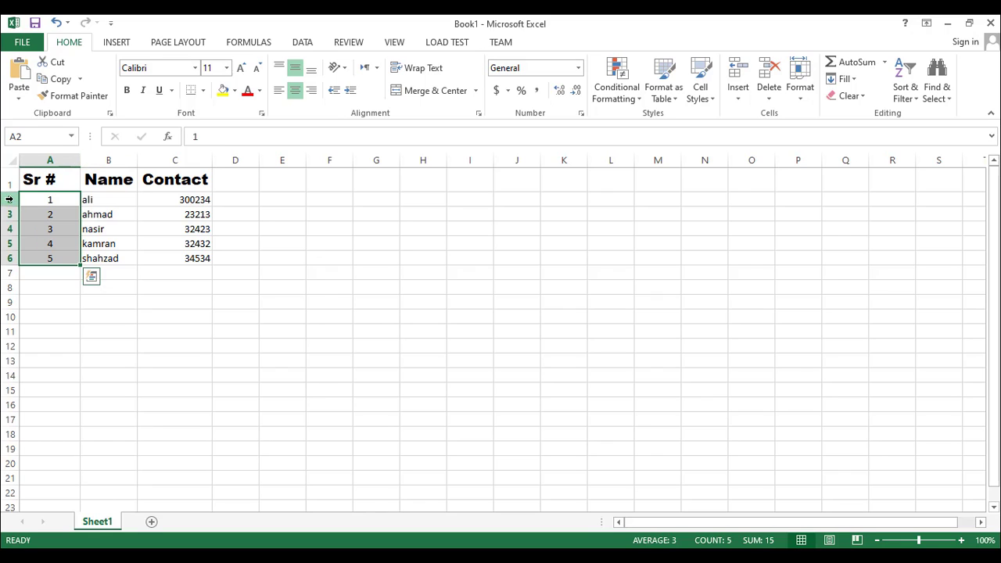
# Step: Increase the height of header row 1 by about half
pyautogui.moveTo(8, 180); pyautogui.dragTo(5, 260)
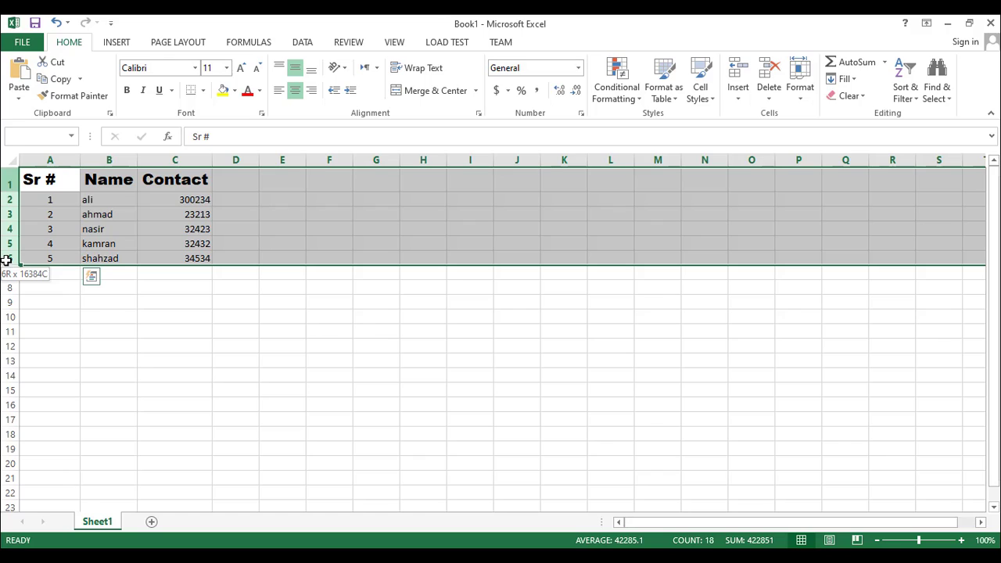
pyautogui.click(58, 228)
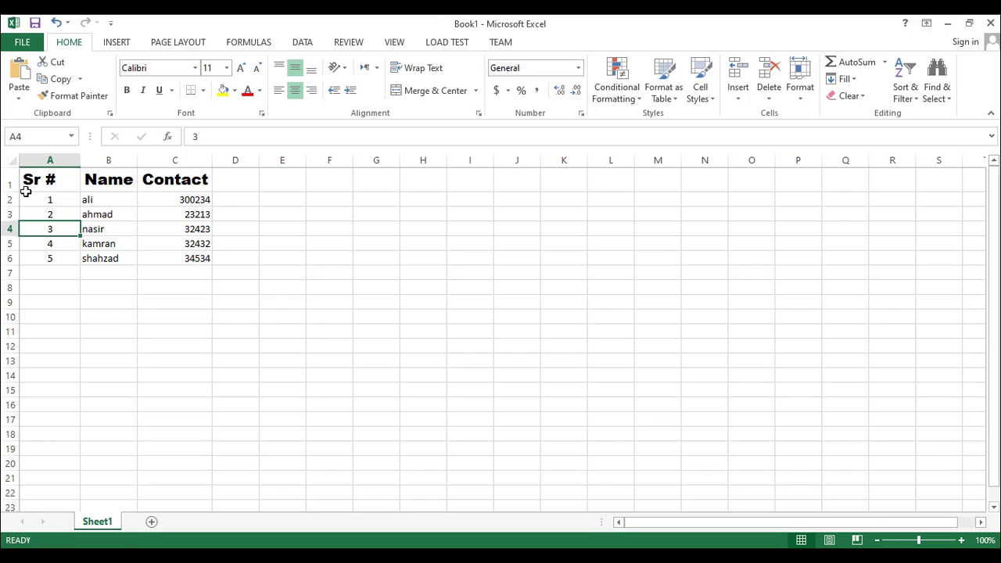
pyautogui.moveTo(12, 190); pyautogui.dragTo(9, 205)
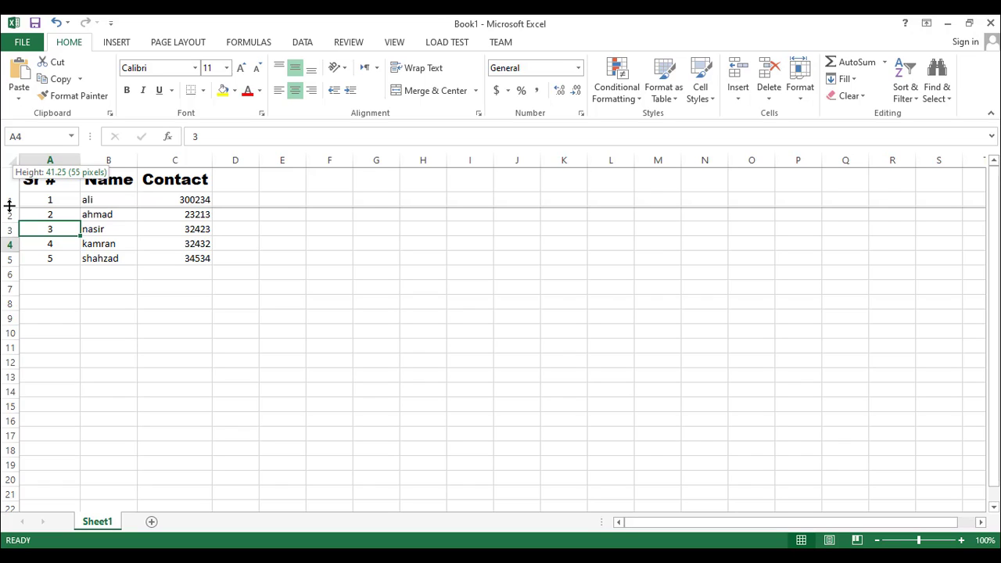
pyautogui.moveTo(10, 205)
pyautogui.mouseDown()
pyautogui.moveTo(11, 190)
pyautogui.moveTo(14, 217)
pyautogui.moveTo(23, 190)
pyautogui.moveTo(20, 212)
pyautogui.moveTo(19, 203)
pyautogui.mouseUp()
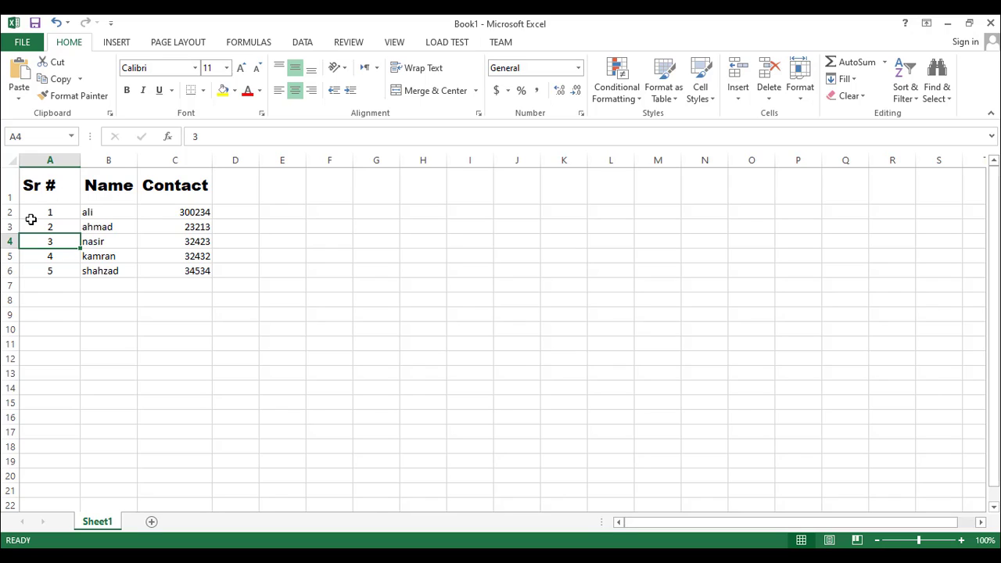
# Step: Increase the height of rows 2 to 6 together until they are about as tall as the header row
pyautogui.moveTo(6, 212); pyautogui.dragTo(4, 271)
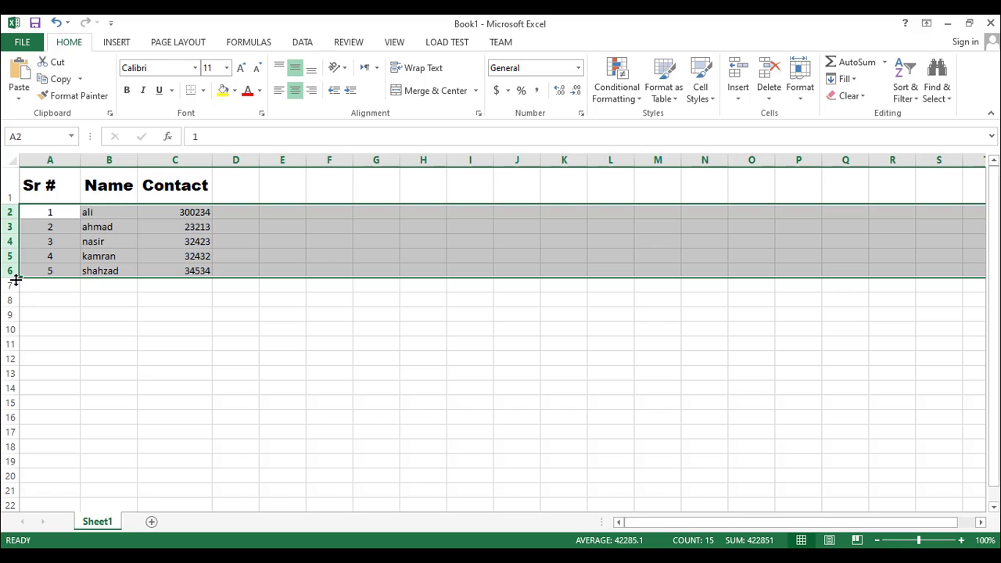
pyautogui.moveTo(6, 212); pyautogui.dragTo(7, 268)
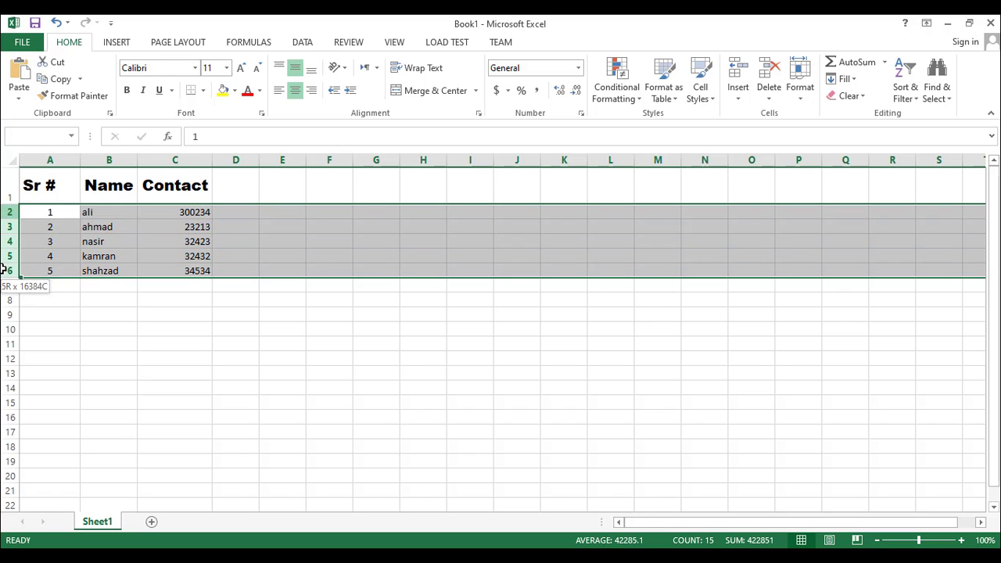
pyautogui.press('Down')
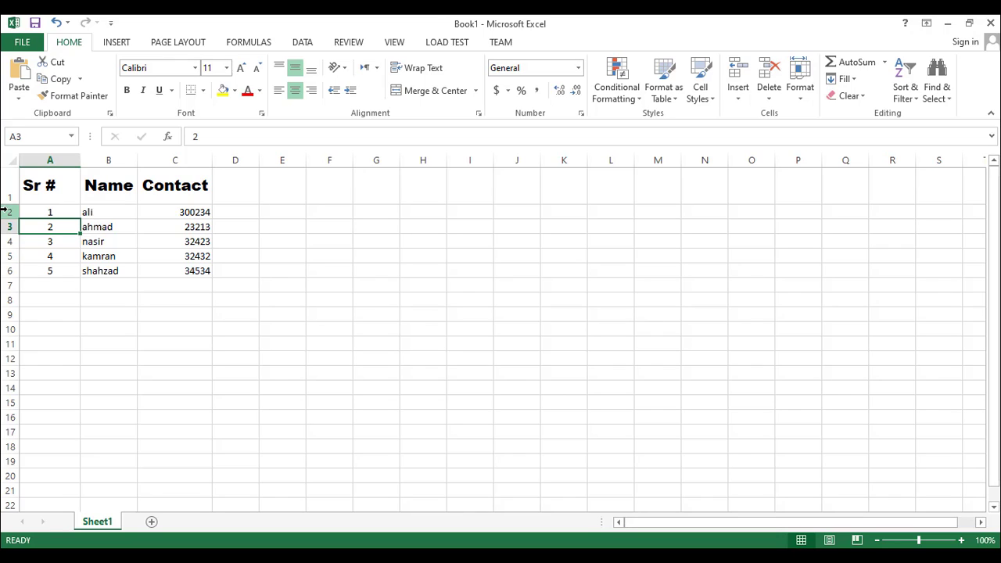
pyautogui.moveTo(4, 209); pyautogui.dragTo(3, 227)
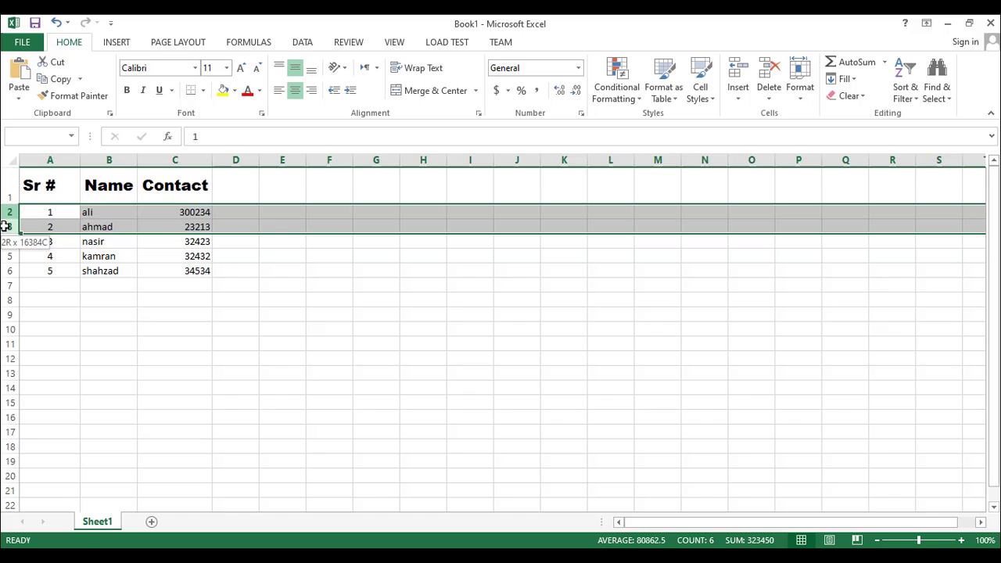
pyautogui.click(53, 266)
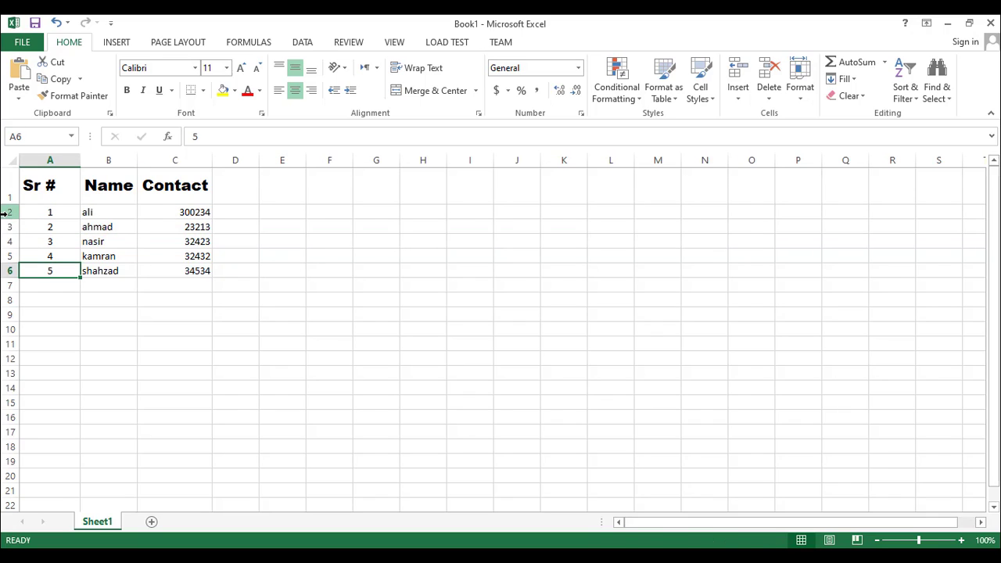
pyautogui.moveTo(8, 213); pyautogui.dragTo(2, 271)
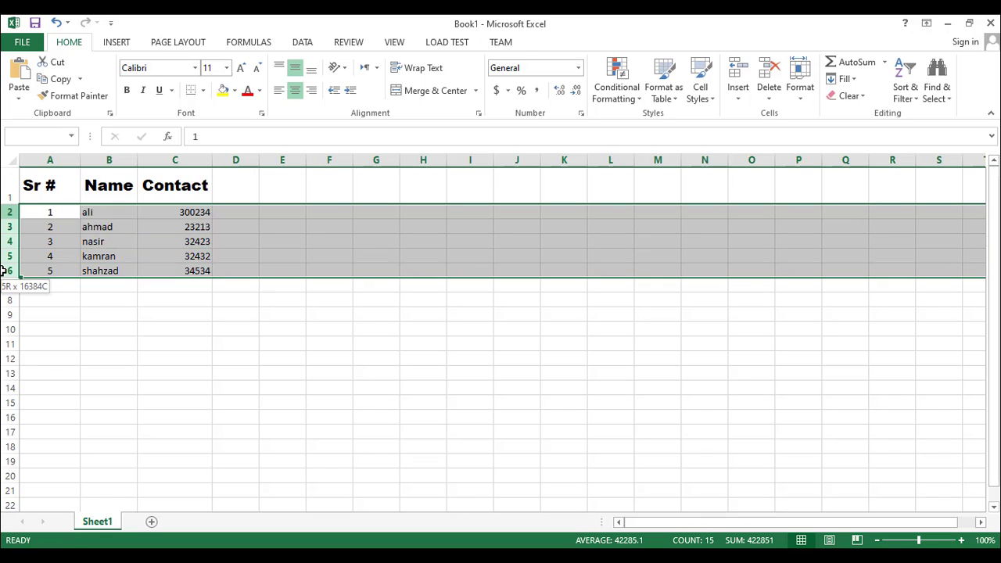
pyautogui.moveTo(2, 270); pyautogui.dragTo(3, 271)
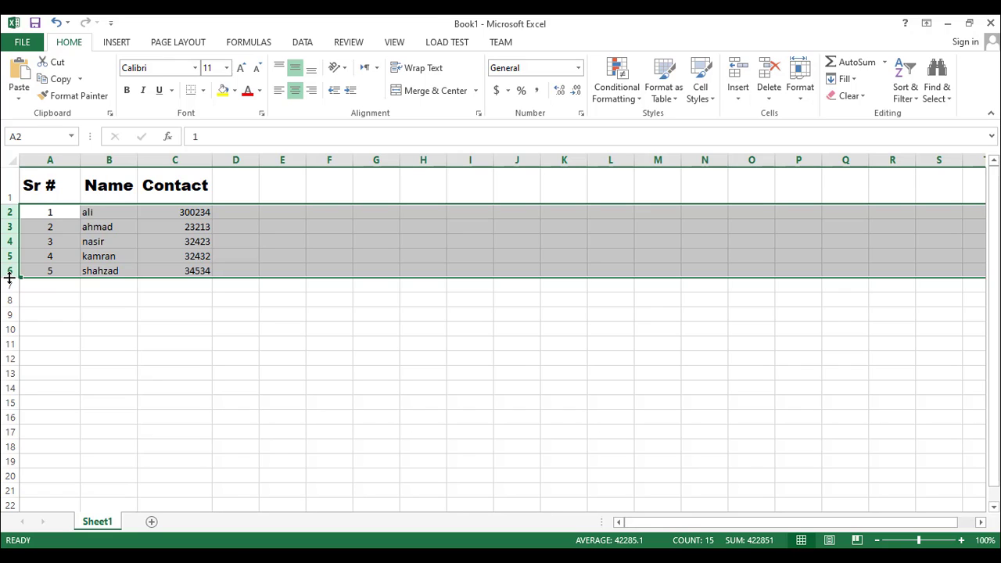
pyautogui.moveTo(10, 278); pyautogui.dragTo(10, 299)
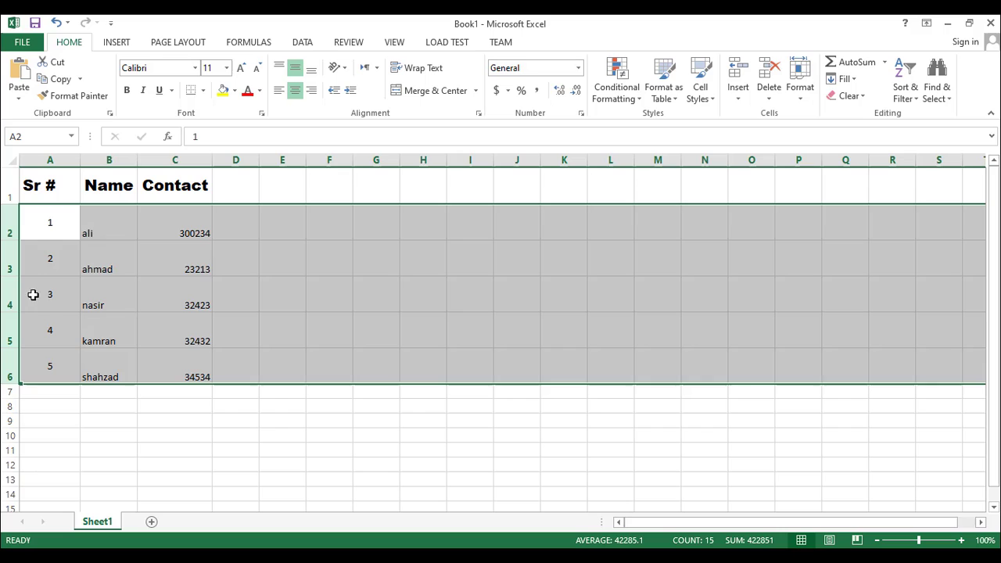
# Step: Align the names and contact numbers in B2 to C6 to the middle vertically and center C2 to C6 horizontally
pyautogui.click(116, 234)
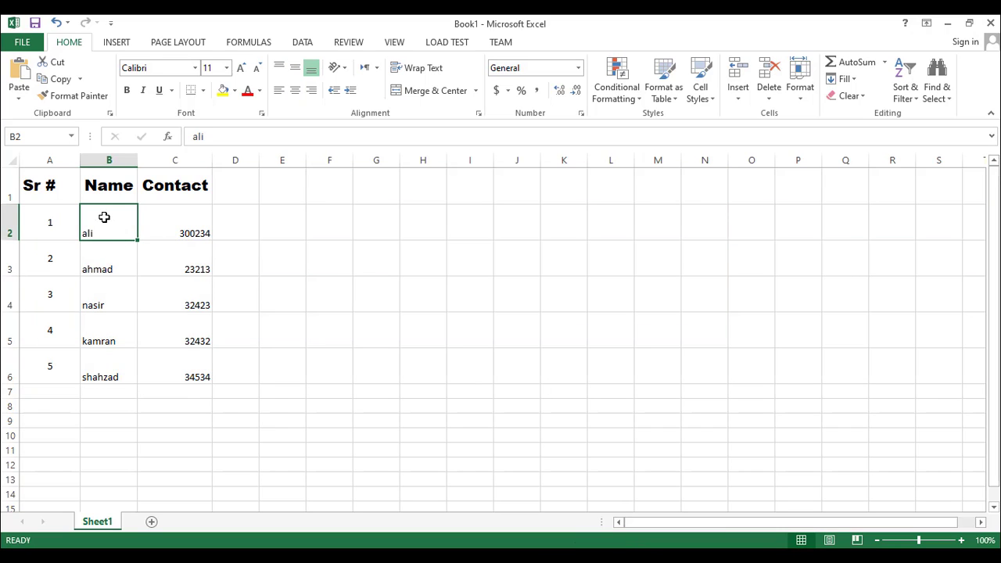
pyautogui.moveTo(102, 217); pyautogui.dragTo(190, 363)
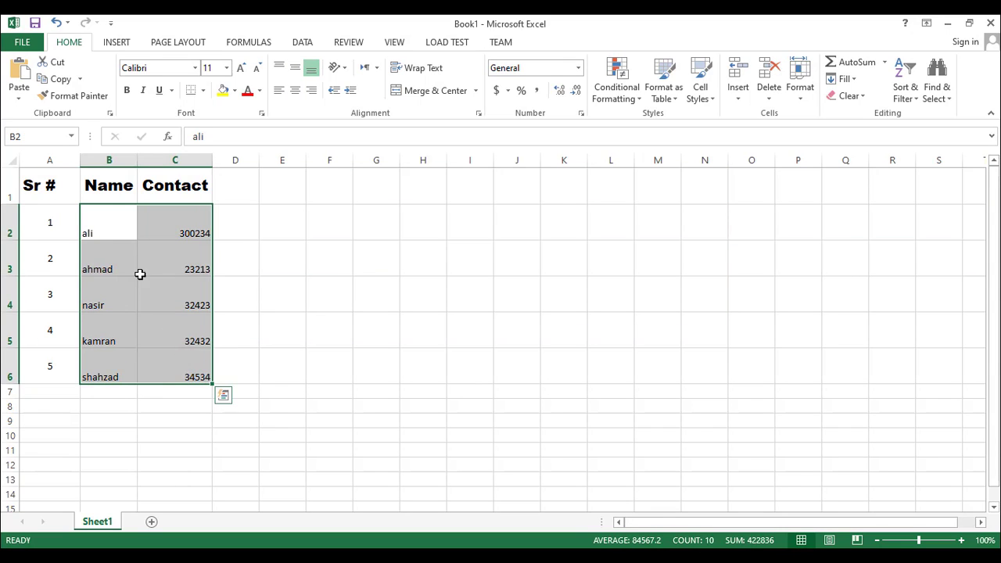
pyautogui.click(134, 270)
pyautogui.click(99, 225)
pyautogui.moveTo(99, 224); pyautogui.dragTo(186, 362)
pyautogui.click(101, 231)
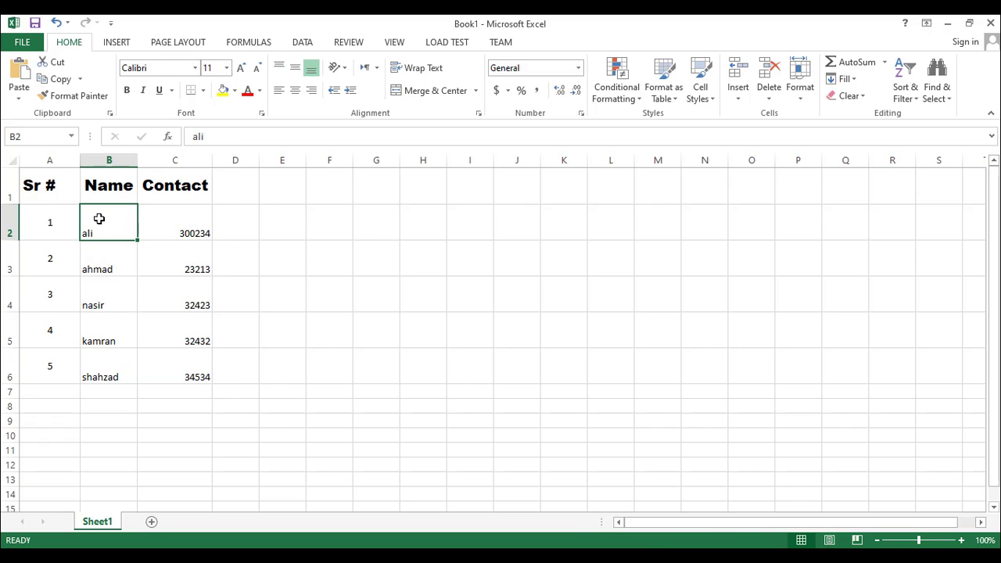
pyautogui.moveTo(99, 219); pyautogui.dragTo(184, 368)
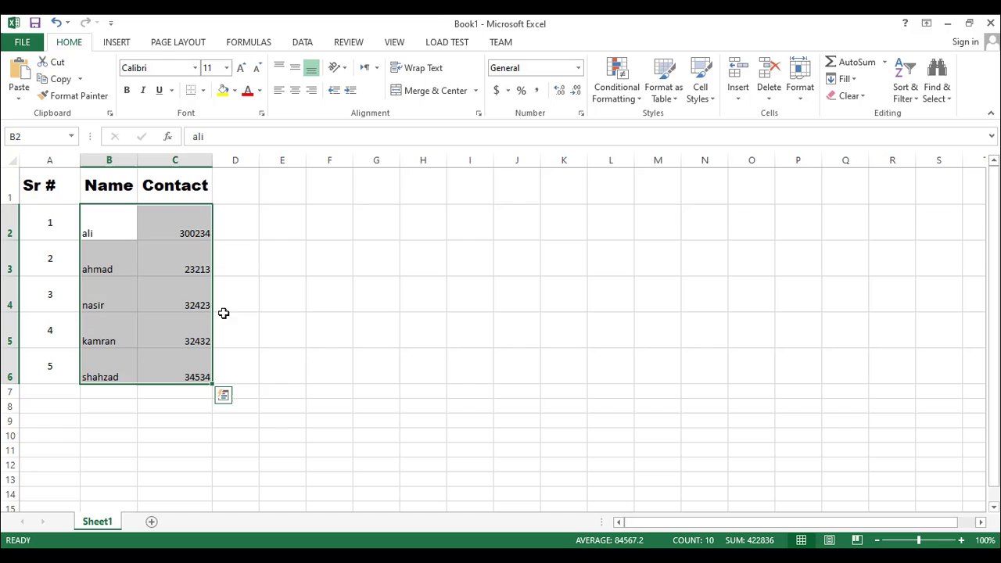
pyautogui.click(294, 68)
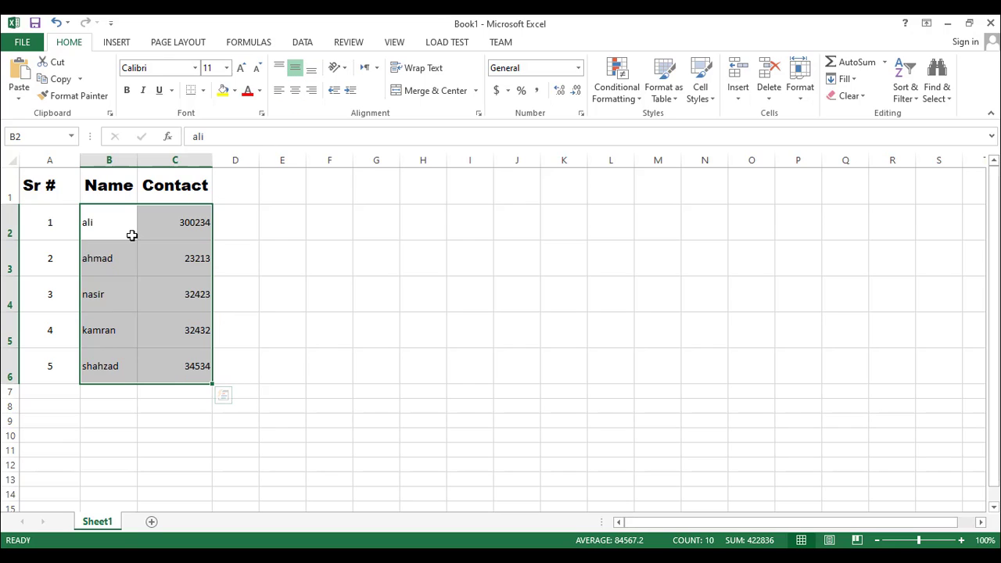
pyautogui.moveTo(180, 224); pyautogui.dragTo(155, 363)
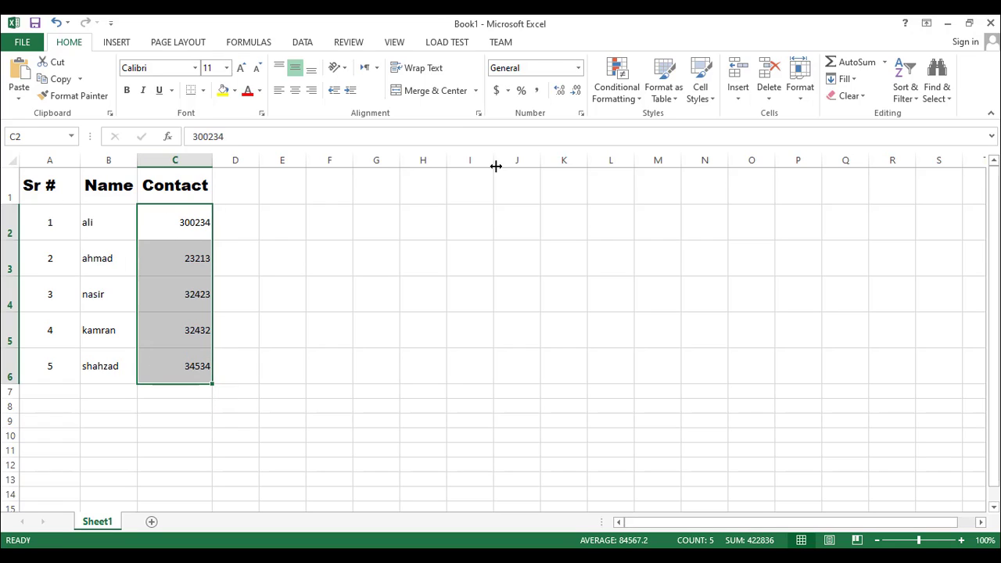
pyautogui.click(296, 93)
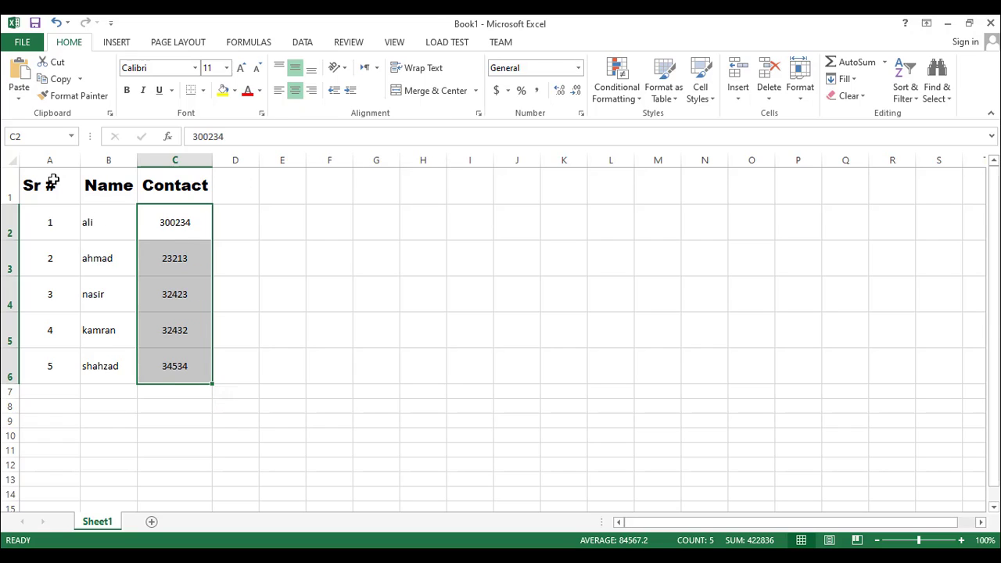
# Step: Make the entries in cells A2 to C5 bold
pyautogui.moveTo(47, 181); pyautogui.dragTo(177, 367)
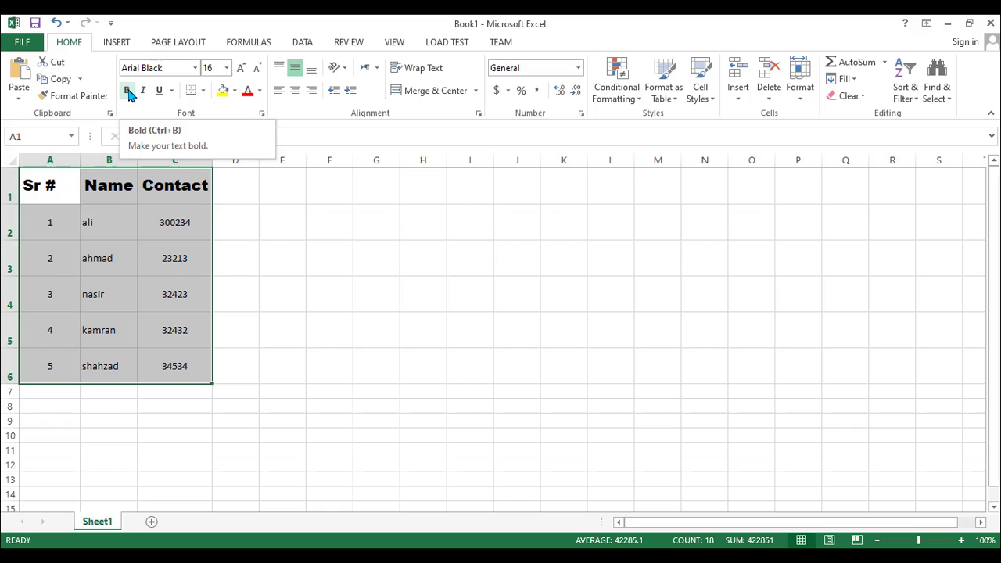
pyautogui.click(102, 227)
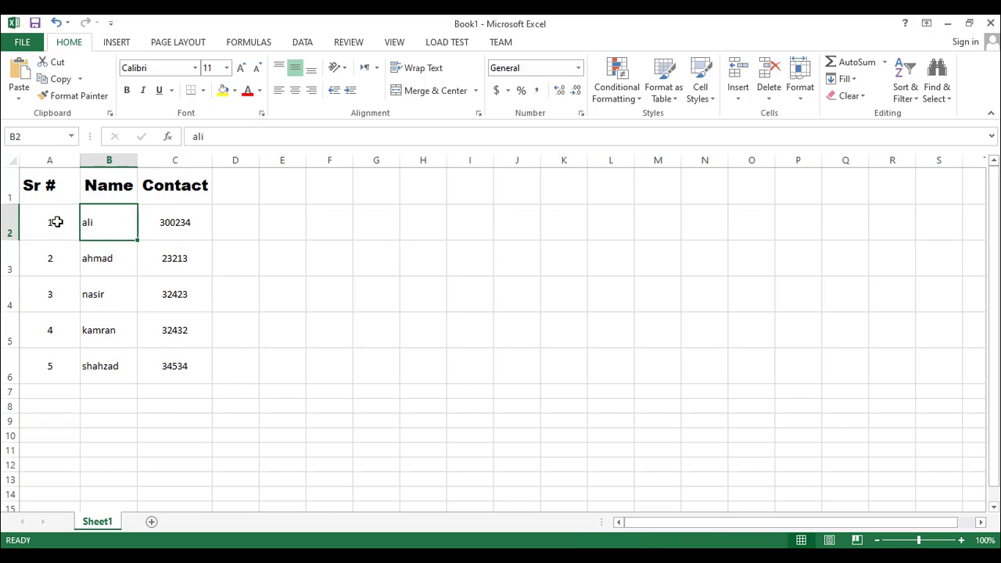
pyautogui.moveTo(52, 222); pyautogui.dragTo(186, 334)
pyautogui.click(130, 92)
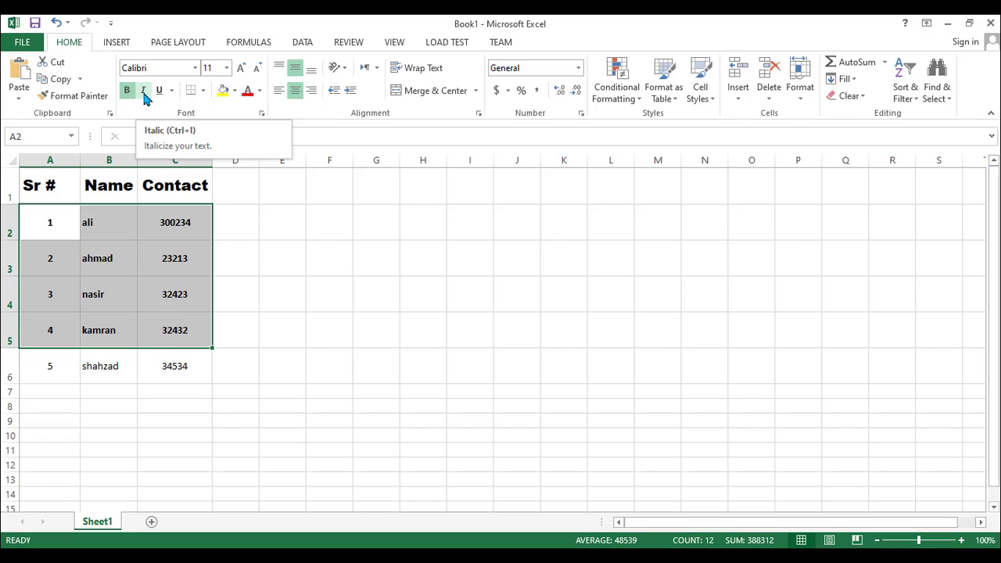
# Step: Try italic and underline one after the other on cells A2 to C5, removing each again
pyautogui.click(144, 92)
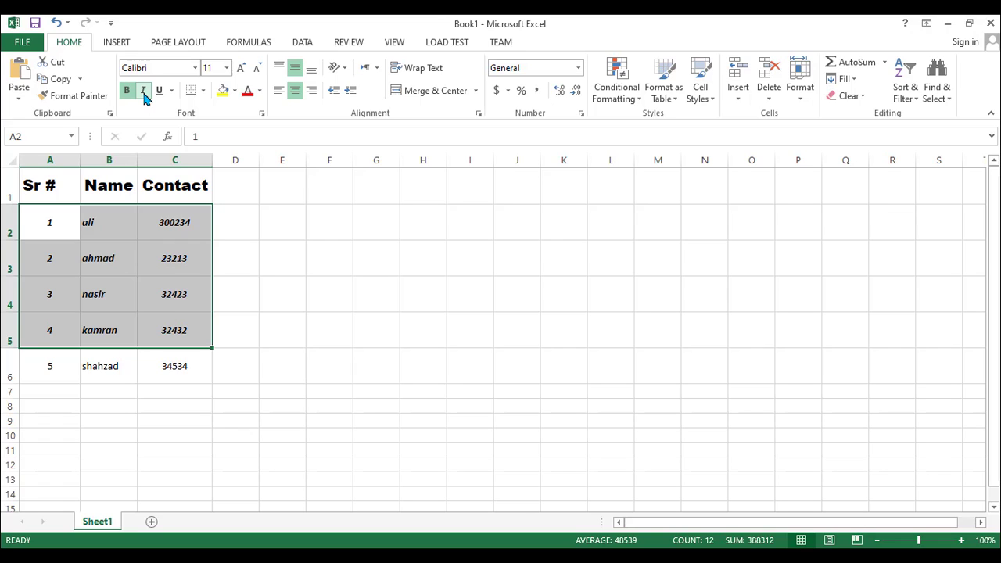
pyautogui.click(144, 92)
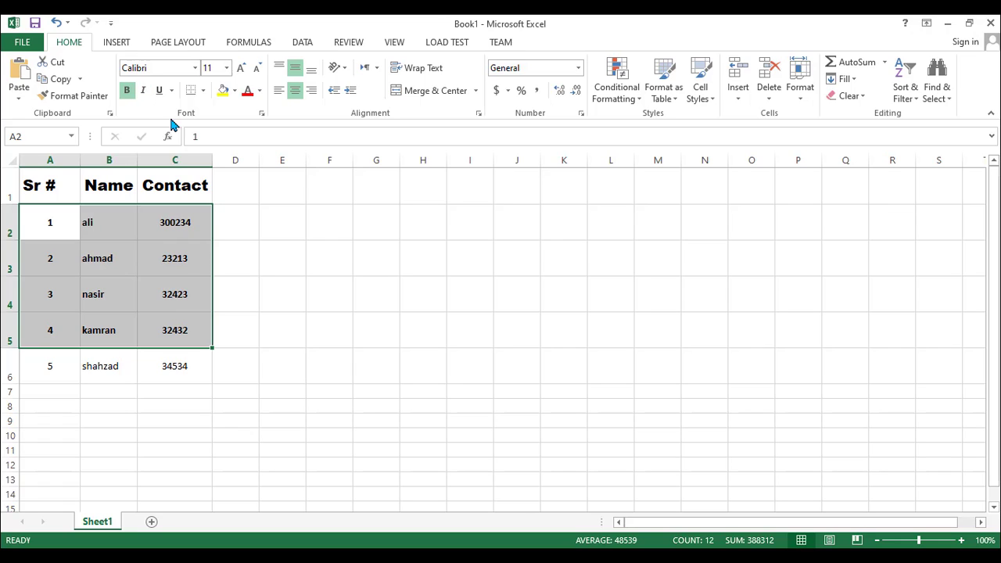
pyautogui.click(158, 91)
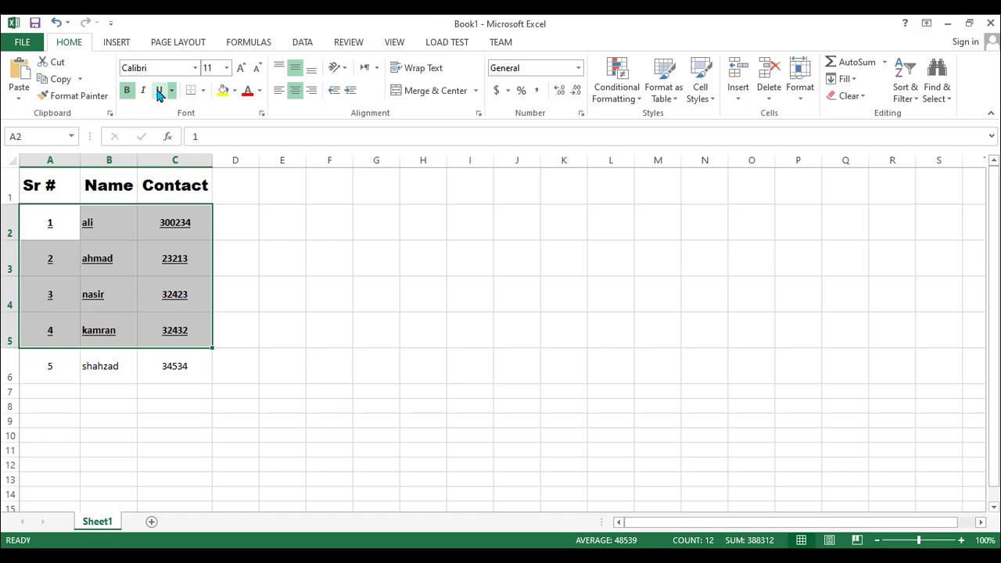
pyautogui.click(160, 95)
# Step: Underline the first contact number in cell C2 and remove the underline again
pyautogui.click(163, 252)
pyautogui.click(175, 224)
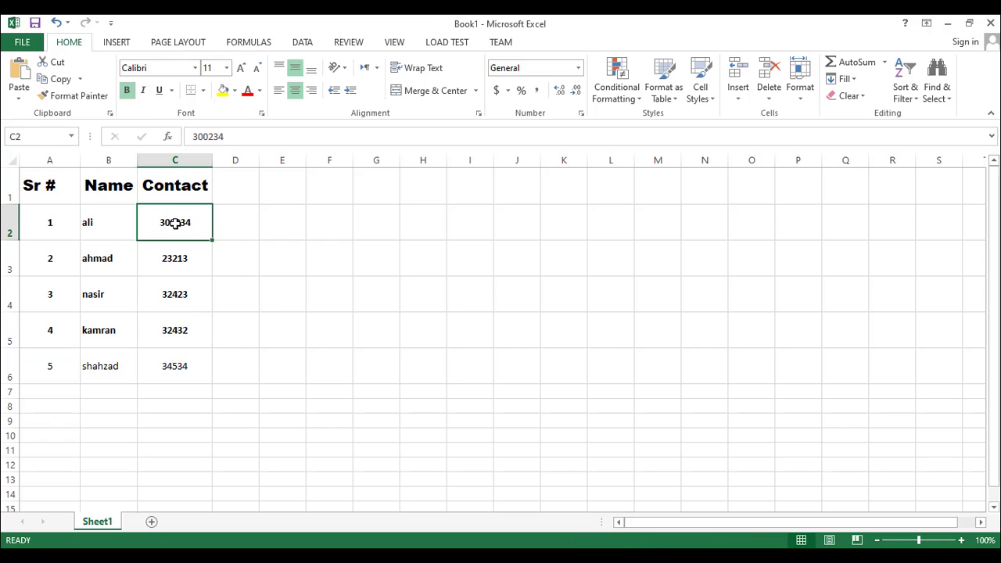
pyautogui.click(159, 92)
pyautogui.click(159, 92)
pyautogui.moveTo(48, 218); pyautogui.dragTo(171, 345)
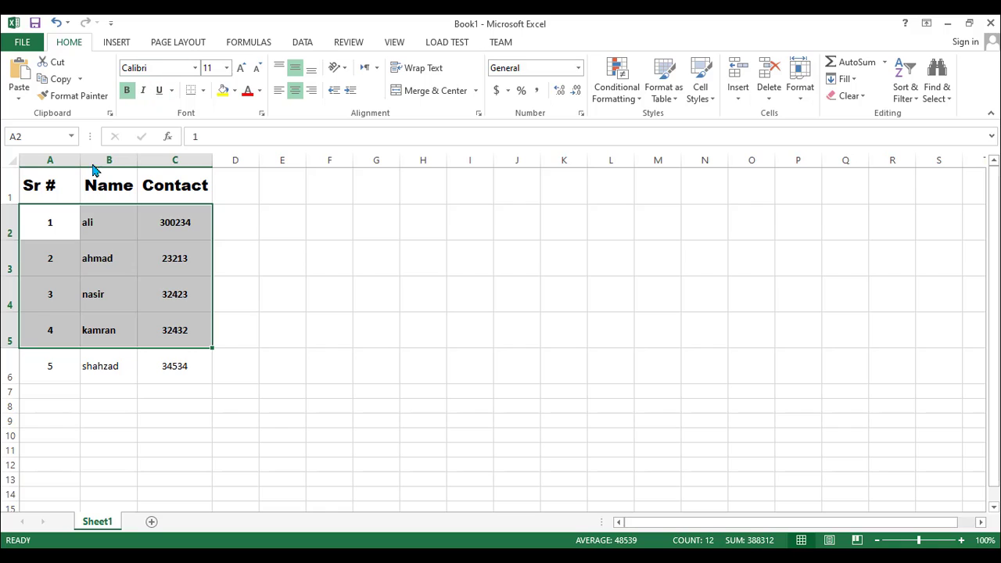
pyautogui.click(89, 244)
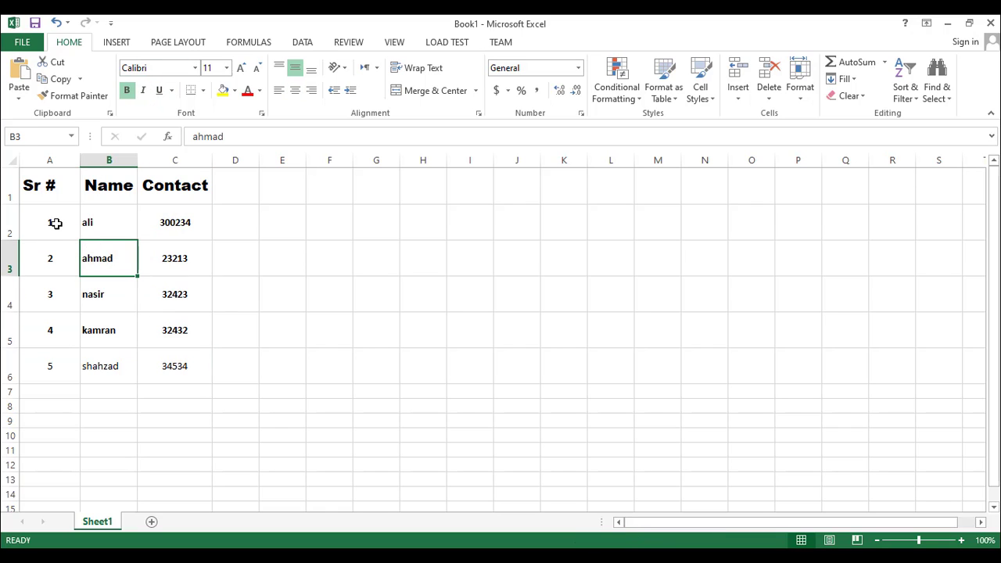
pyautogui.moveTo(55, 223); pyautogui.dragTo(166, 332)
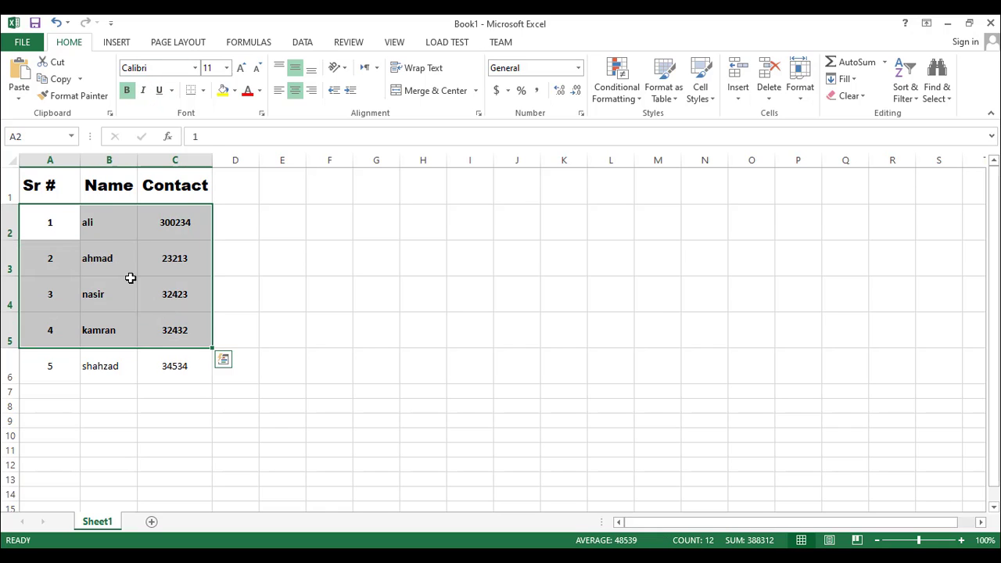
pyautogui.click(124, 252)
pyautogui.click(112, 226)
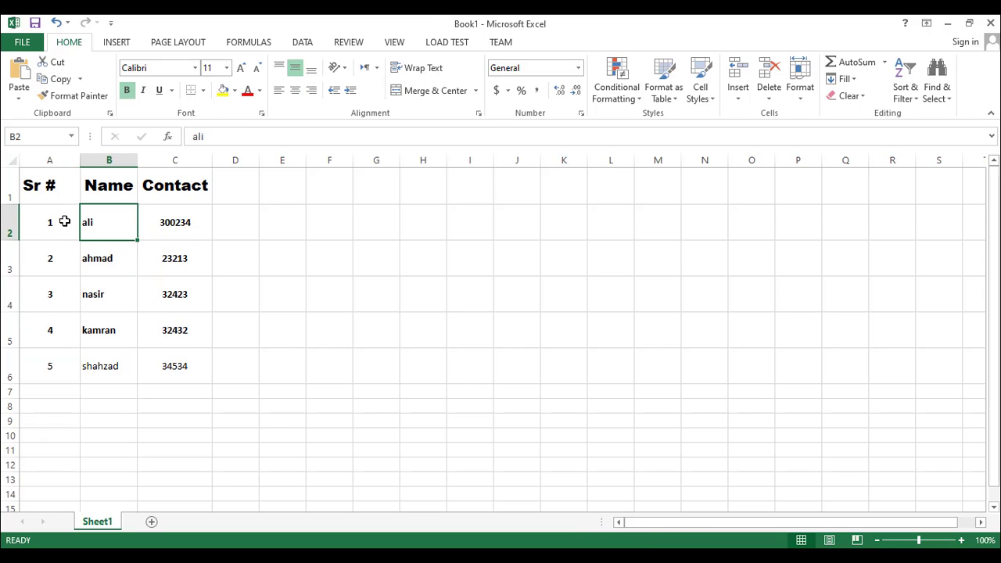
# Step: Apply All Borders to the first name entry in cell B2
pyautogui.click(203, 91)
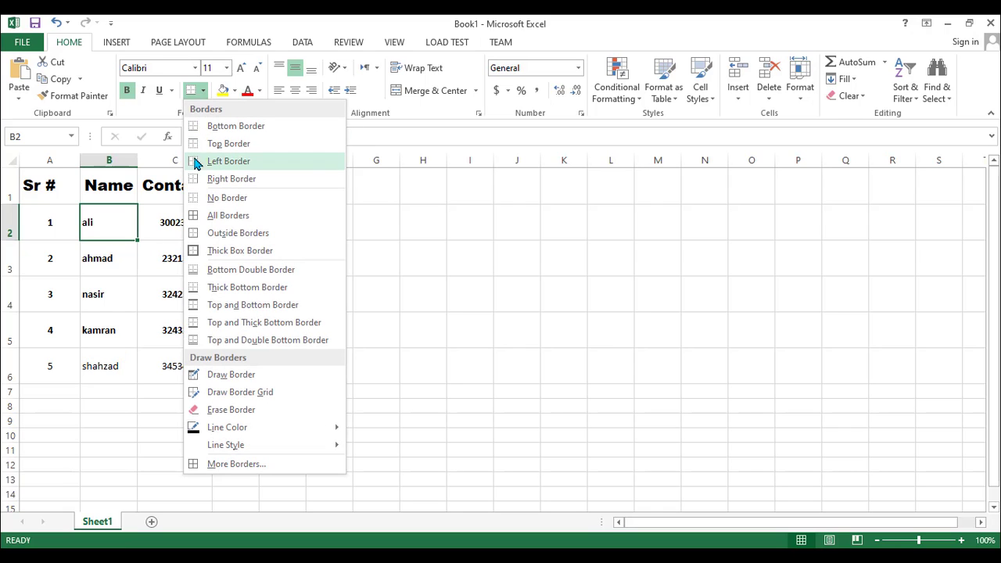
pyautogui.click(244, 221)
pyautogui.click(62, 215)
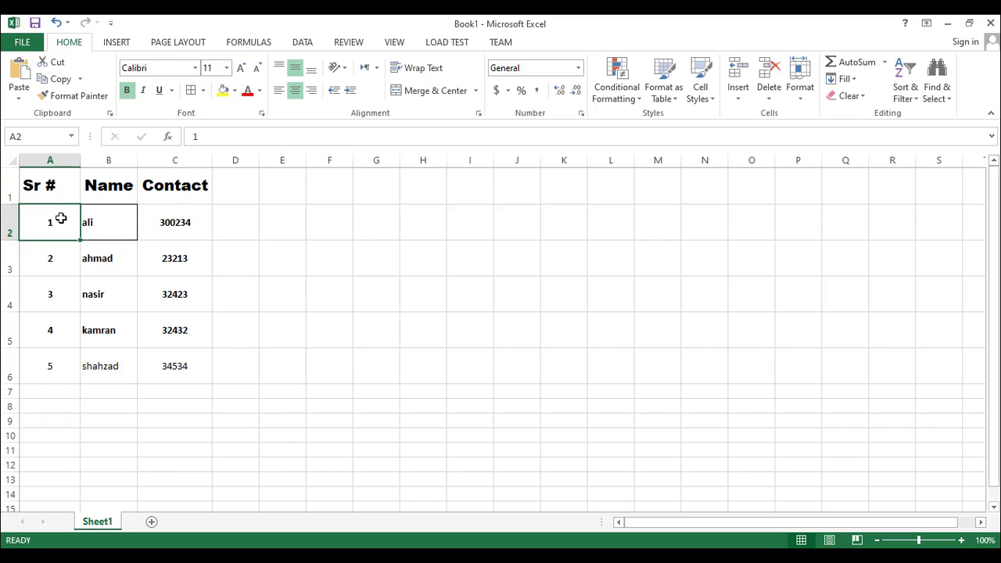
pyautogui.click(177, 258)
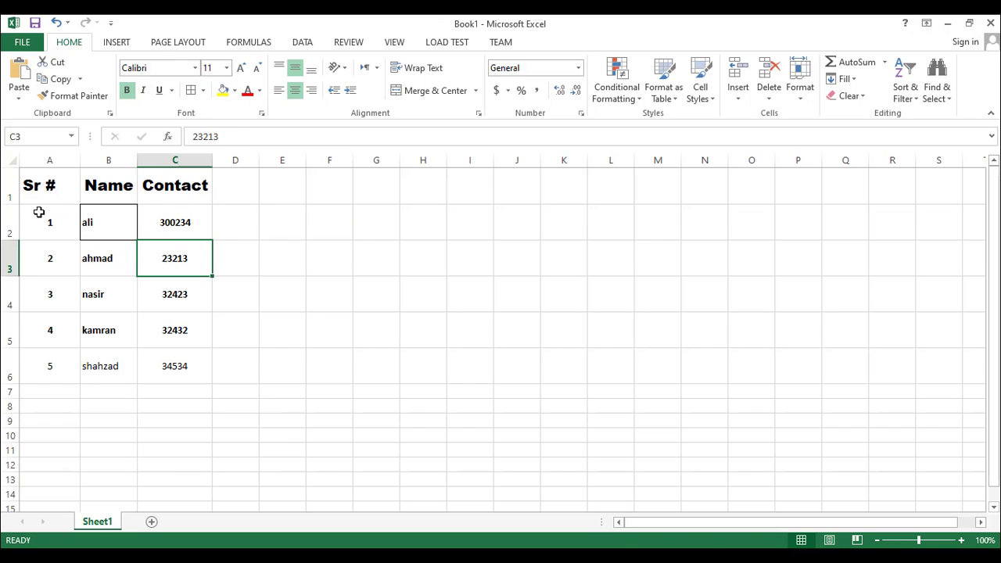
# Step: Apply All Borders to the whole contact table, cells A1 to C6
pyautogui.click(52, 186)
pyautogui.moveTo(140, 189); pyautogui.dragTo(187, 364)
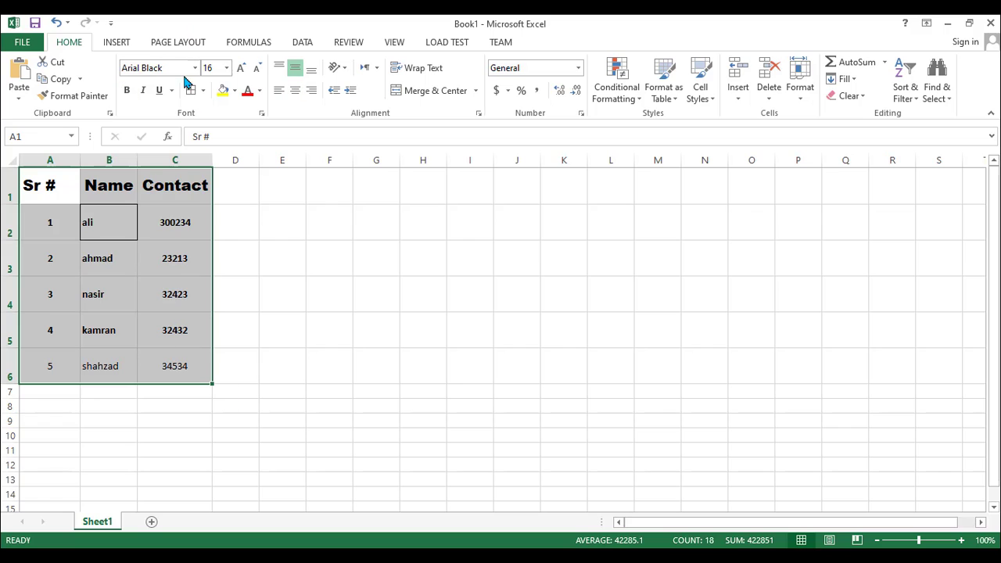
pyautogui.click(205, 90)
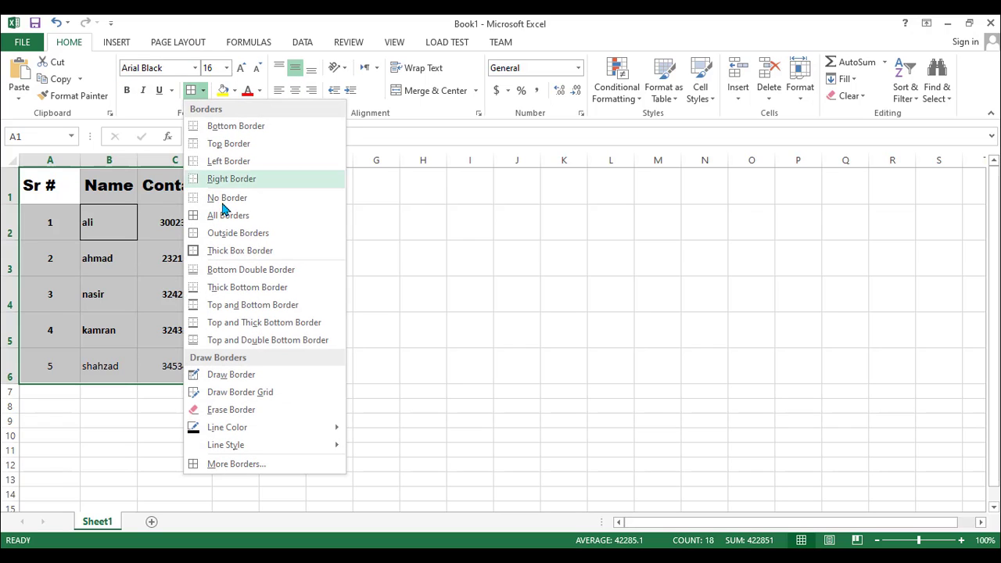
pyautogui.click(228, 215)
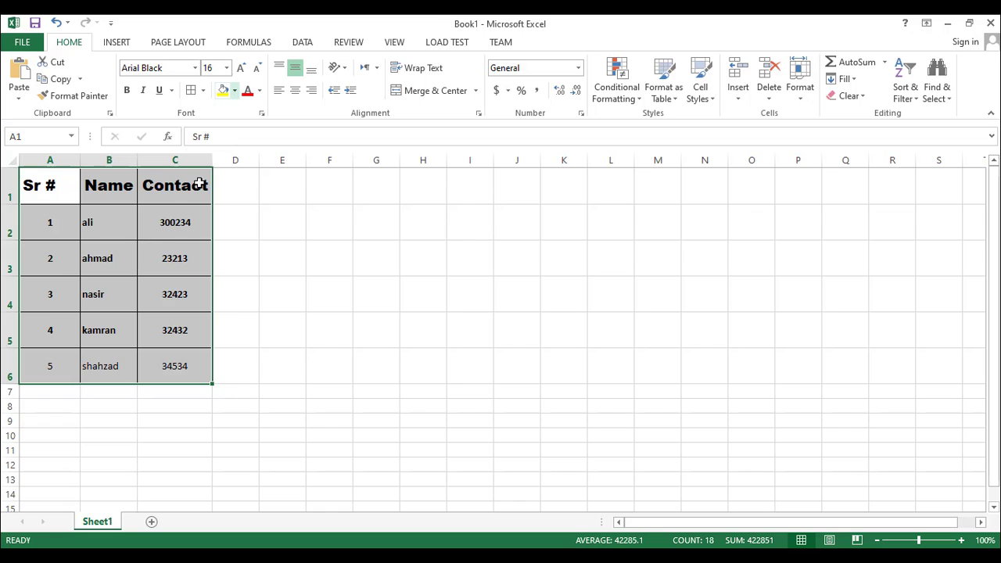
pyautogui.click(167, 226)
# Step: Fill the header cells A1 to C1 with the standard yellow color
pyautogui.moveTo(52, 183); pyautogui.dragTo(174, 185)
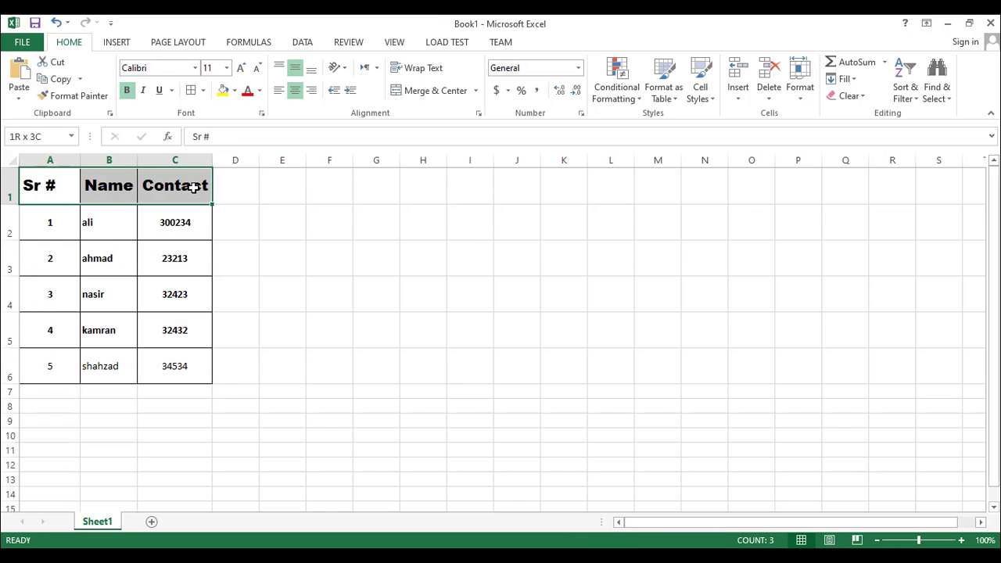
pyautogui.click(234, 91)
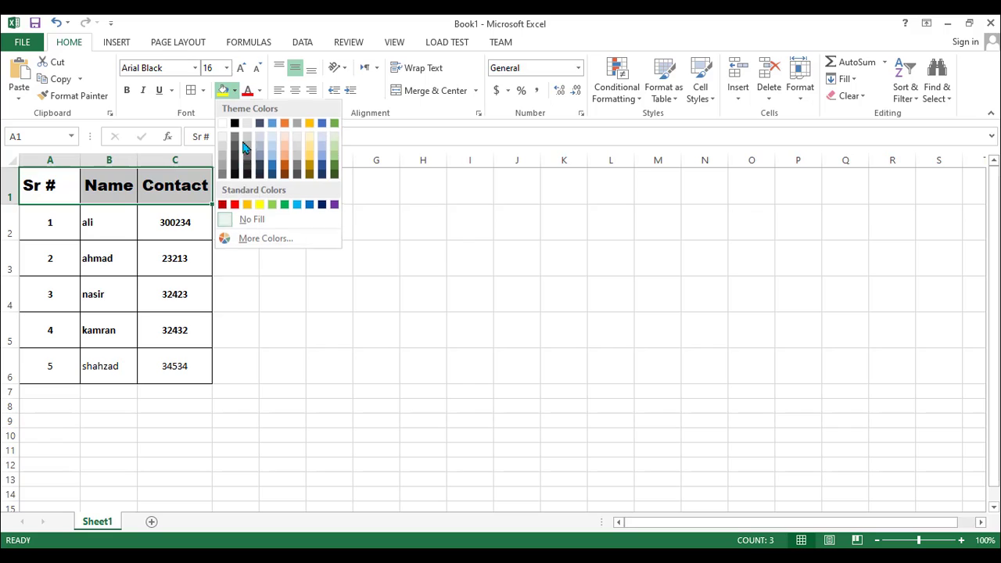
pyautogui.click(259, 205)
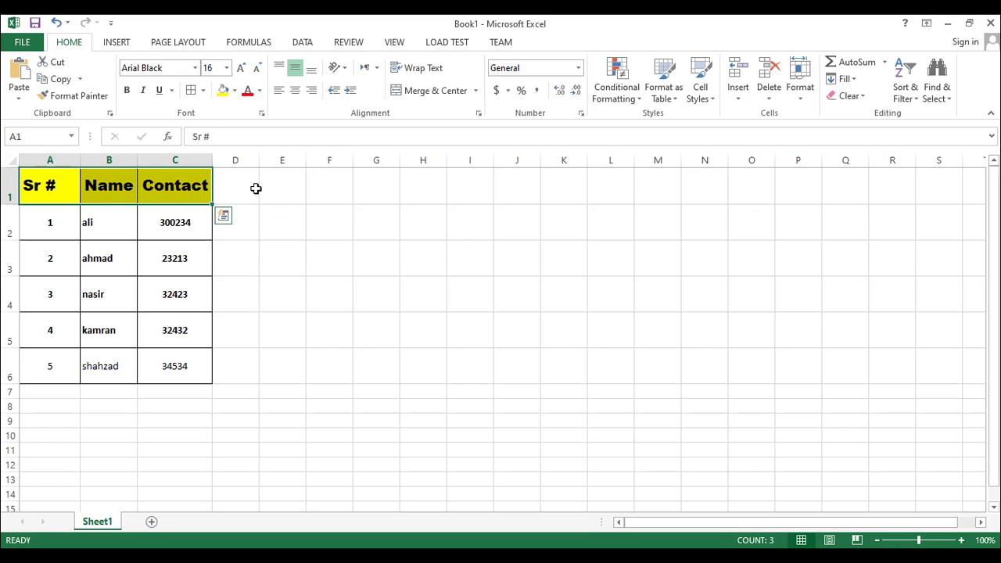
# Step: Set the font color of the first contact number in cell C2 to standard blue
pyautogui.click(177, 226)
pyautogui.click(259, 91)
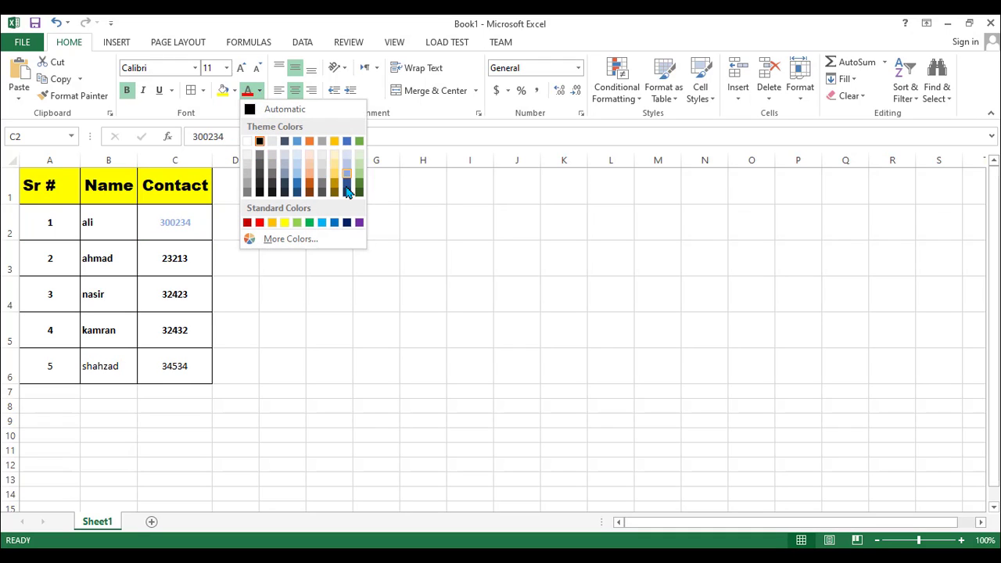
pyautogui.click(335, 223)
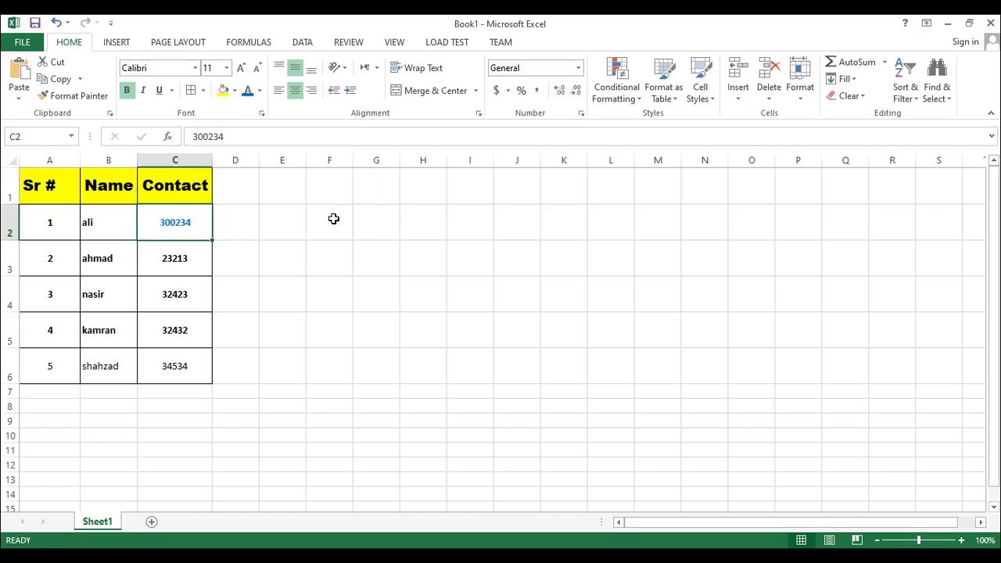